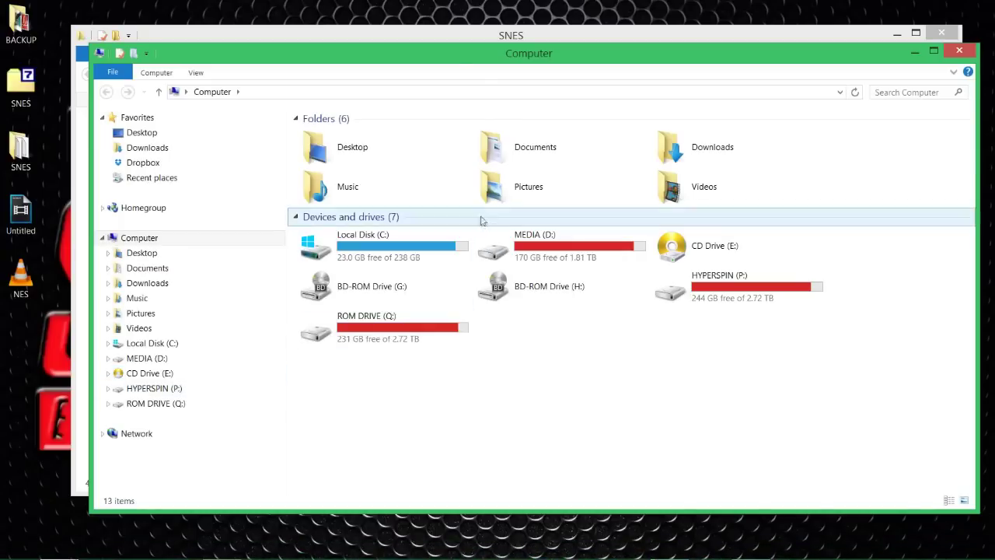
Open the Hyperspin folder on the MEDIA (D:) drive beside the SNES folder window.
left_click_drag(408, 53, 348, 181)
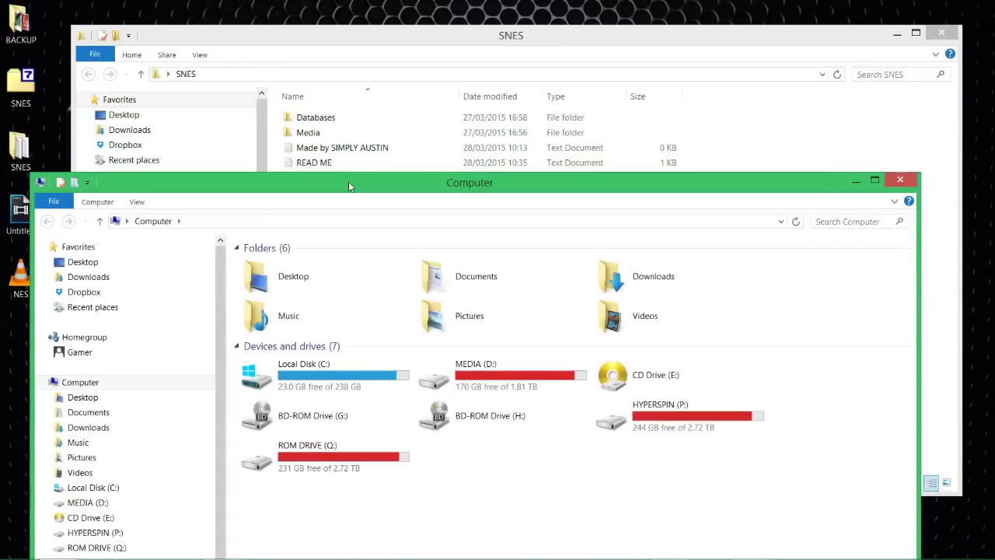
left_click(457, 388)
double_click(457, 388)
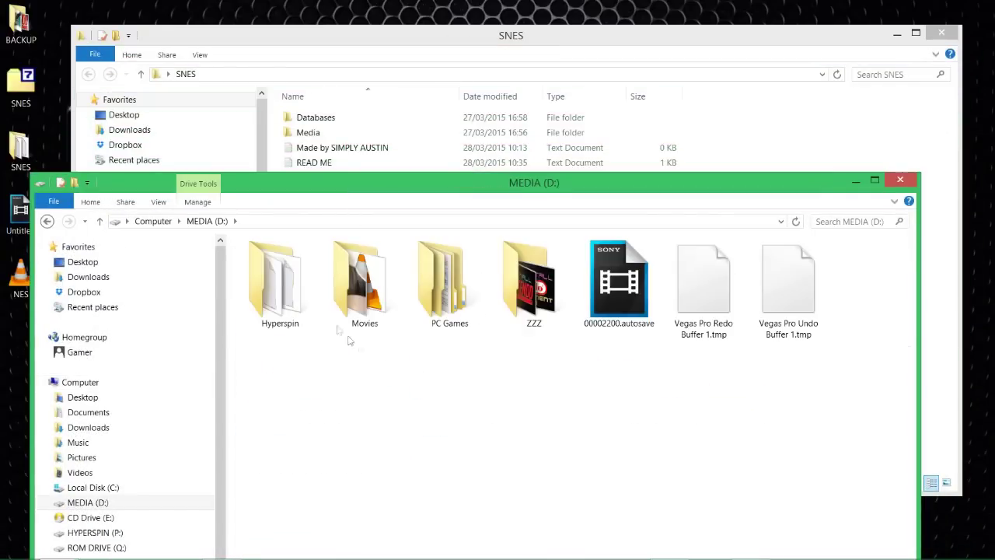
double_click(294, 300)
left_click_drag(361, 178, 567, 44)
scroll(579, 323, "down", 3)
scroll(583, 331, "up", 3)
scroll(585, 389, "down", 3)
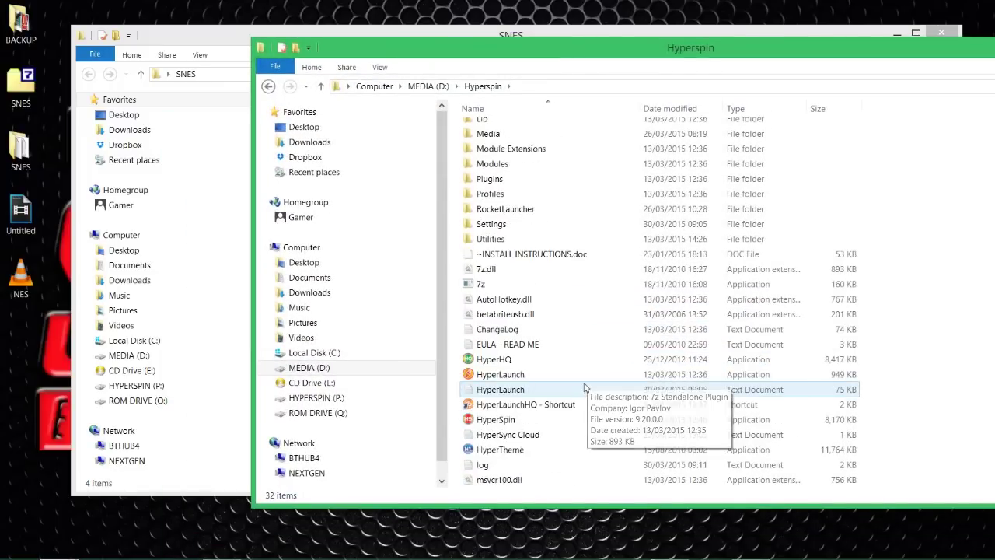
Arrange both folder windows and copy the Databases and Media folders from SNES into the Hyperspin folder.
left_click(197, 36)
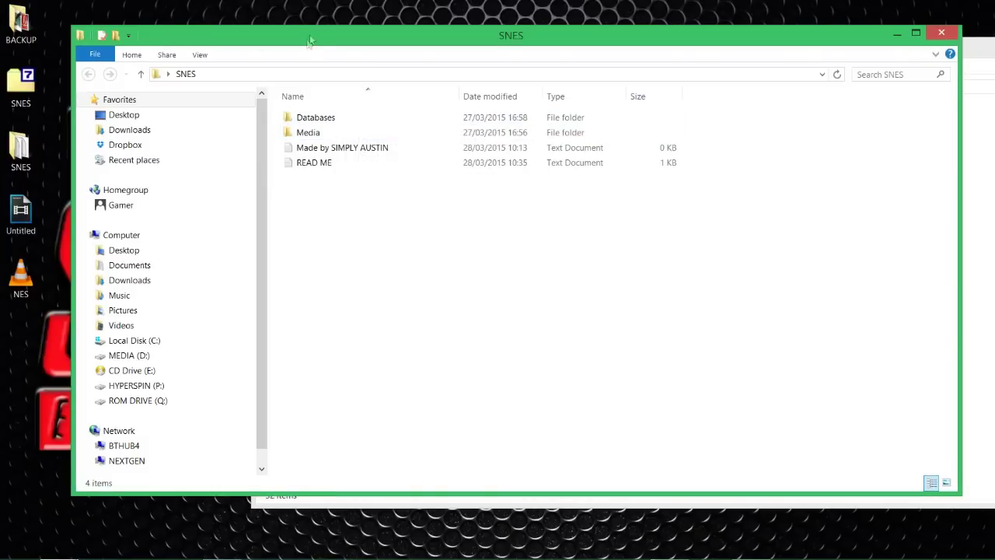
left_click_drag(305, 47, 304, 86)
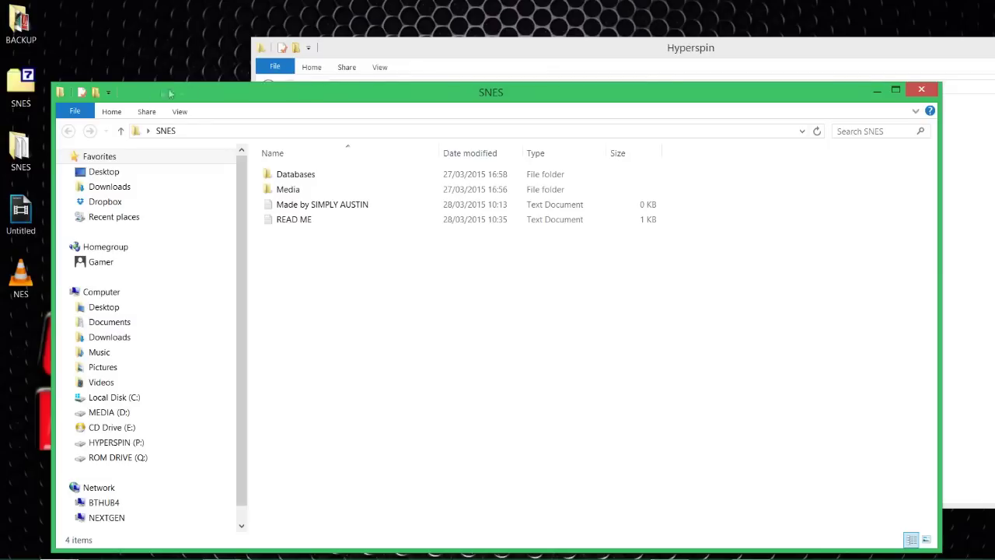
left_click_drag(146, 96, 447, 159)
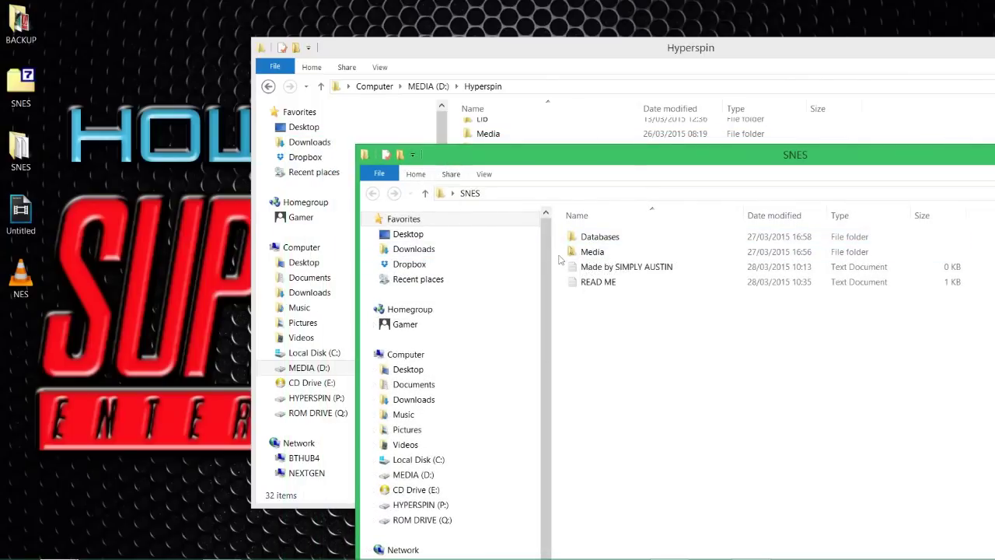
left_click_drag(488, 56, 321, 56)
scroll(351, 223, "up", 3)
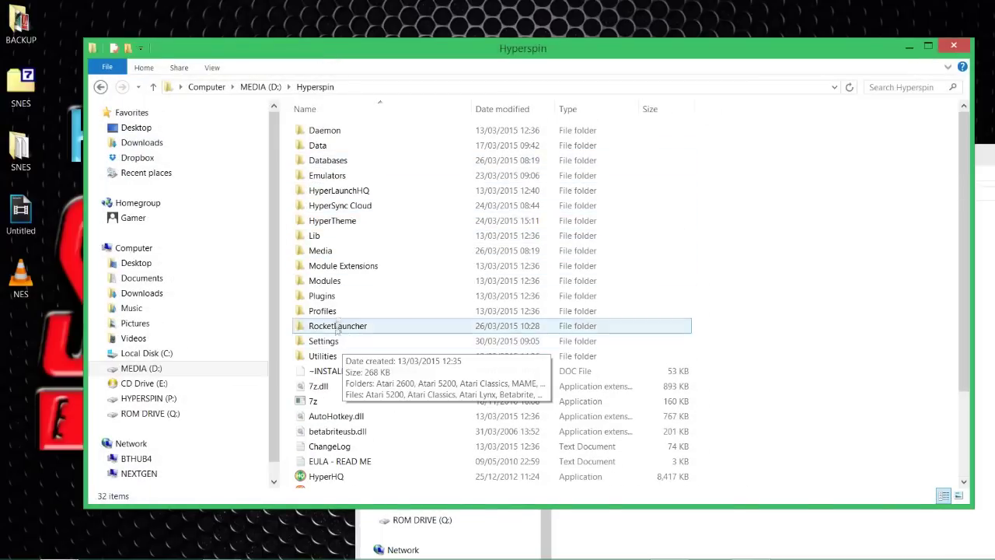
left_click(986, 157)
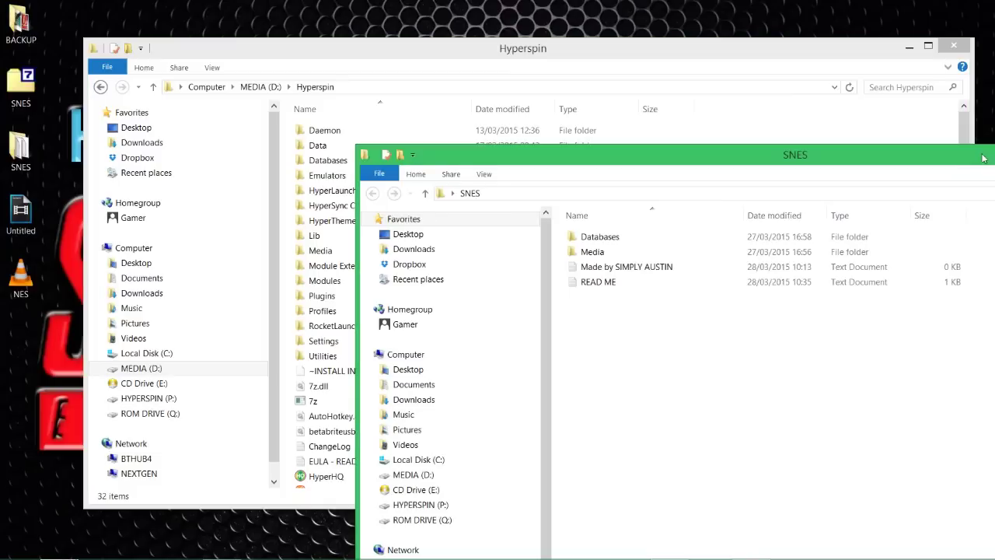
left_click_drag(563, 261, 598, 242)
left_click_drag(603, 149, 612, 263)
left_click_drag(632, 365, 801, 178)
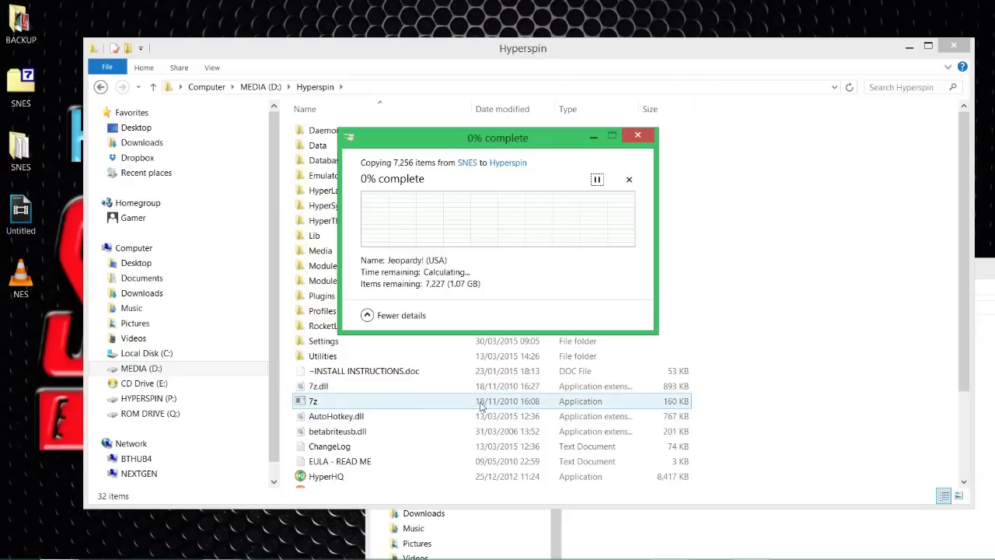
Launch HyperLaunchHQ from its shortcut in the Hyperspin folder on MEDIA (D:).
mouse_move(101, 556)
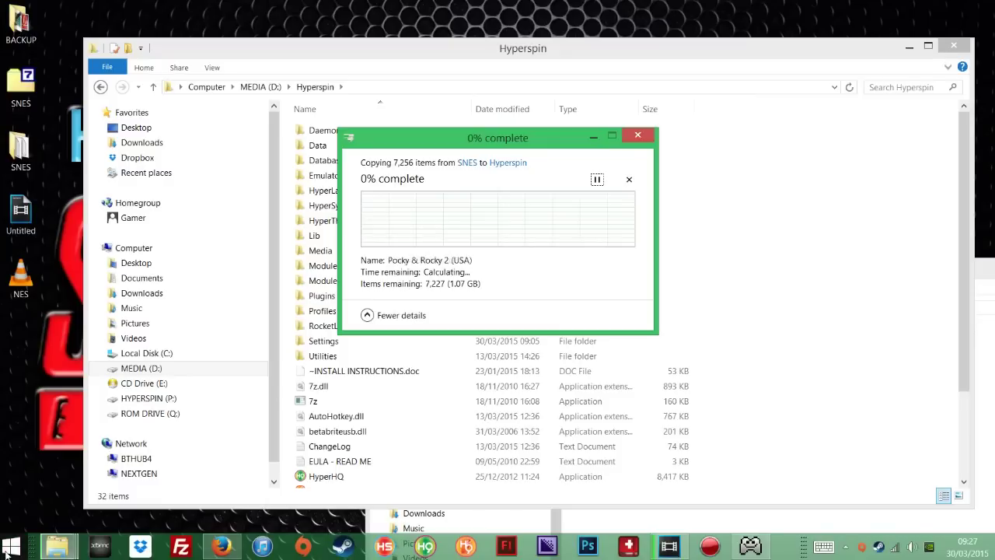
left_click(6, 553)
left_click(233, 381)
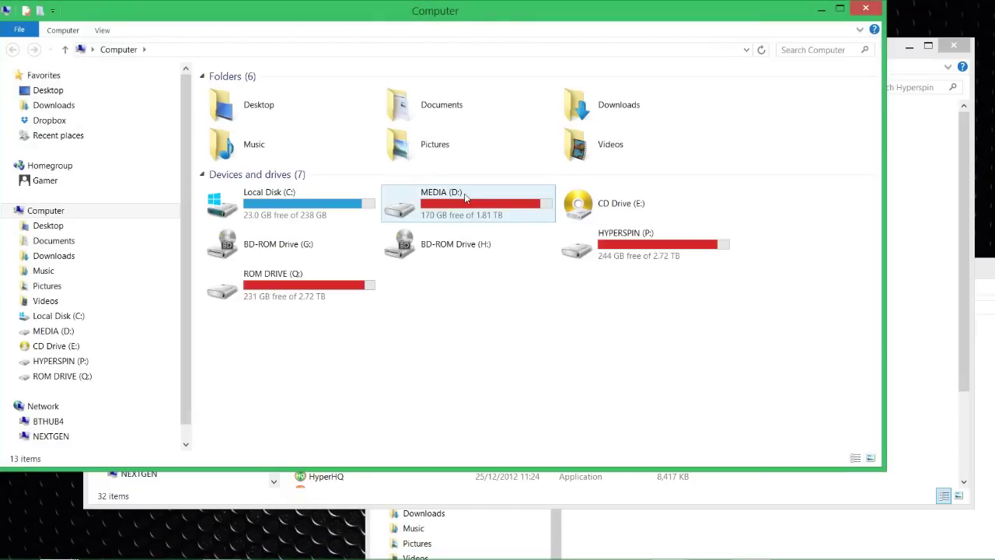
double_click(463, 215)
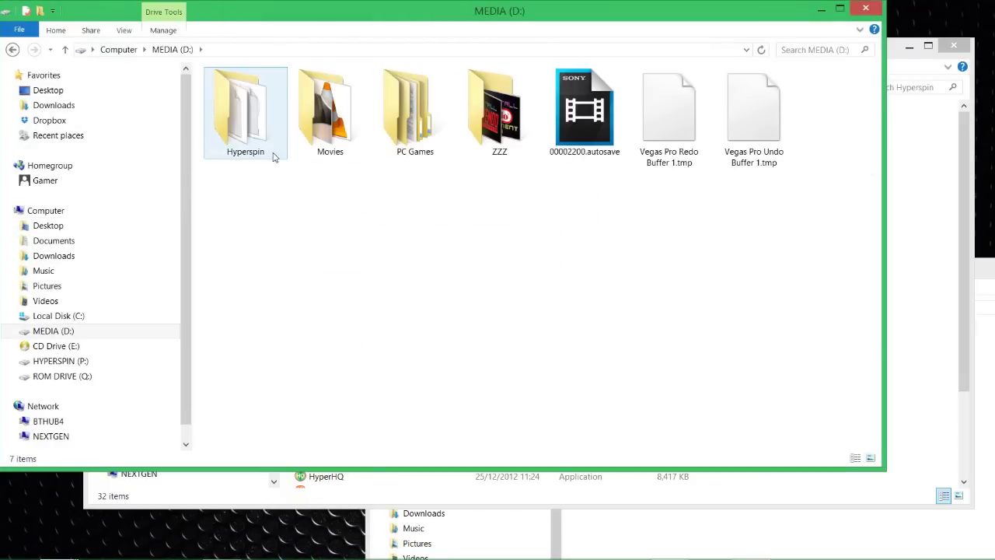
double_click(274, 156)
scroll(340, 363, "down", 3)
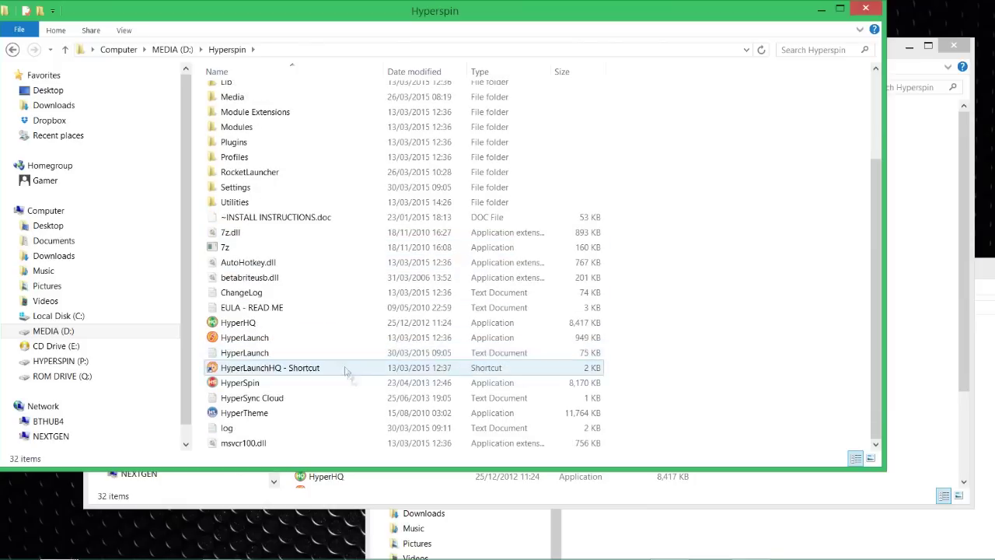
double_click(303, 374)
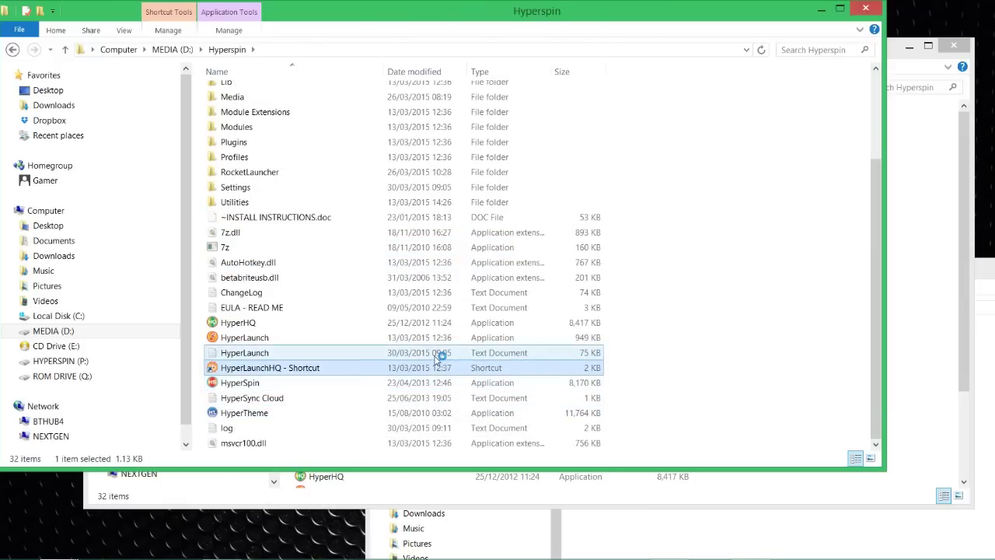
scroll(436, 358, "up", 1)
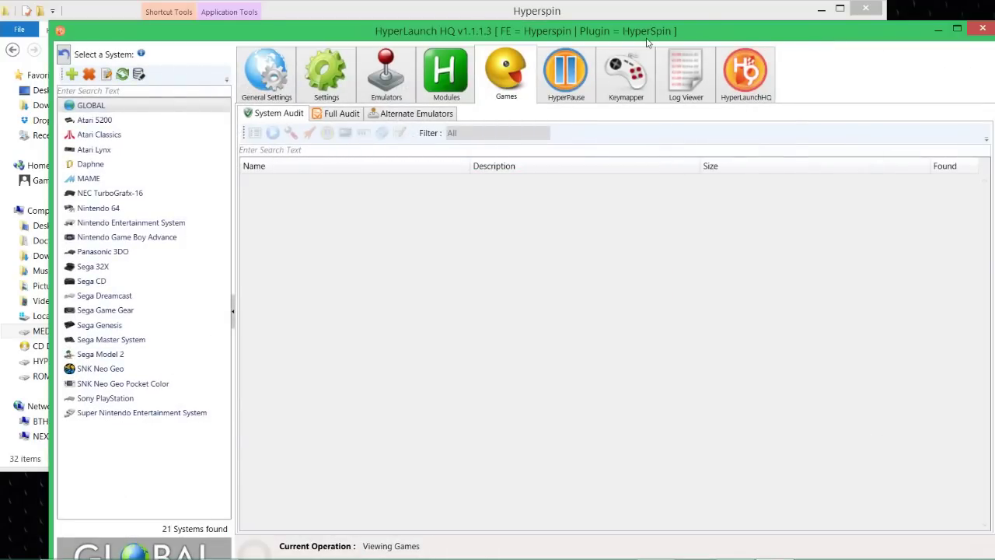
Select the Super Nintendo Entertainment System and show its emulator configuration.
left_click_drag(663, 33, 645, 16)
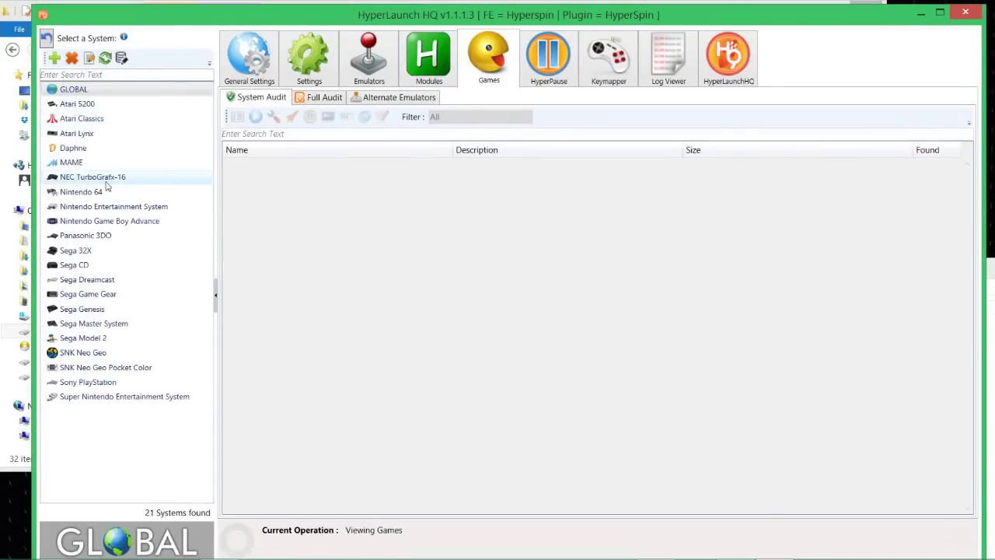
left_click(99, 399)
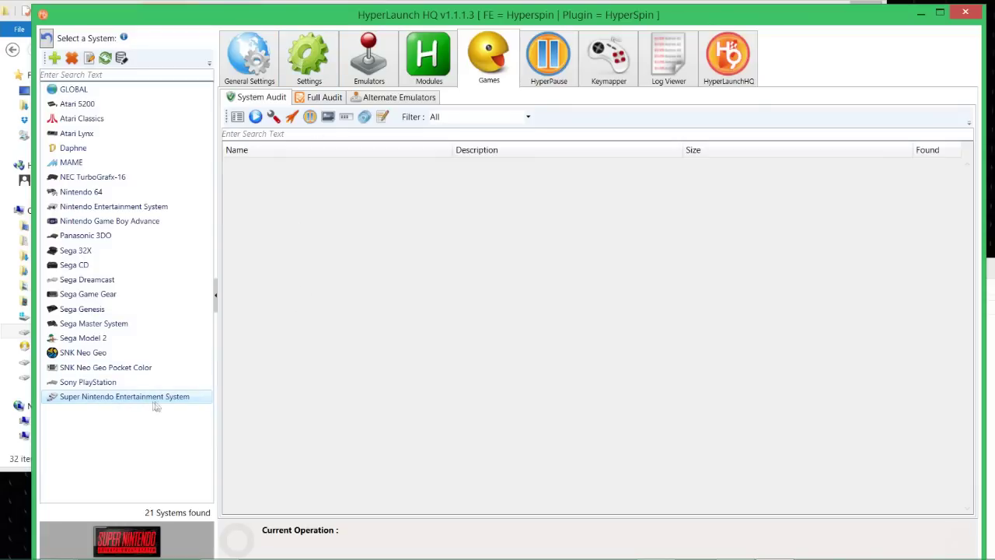
left_click(371, 53)
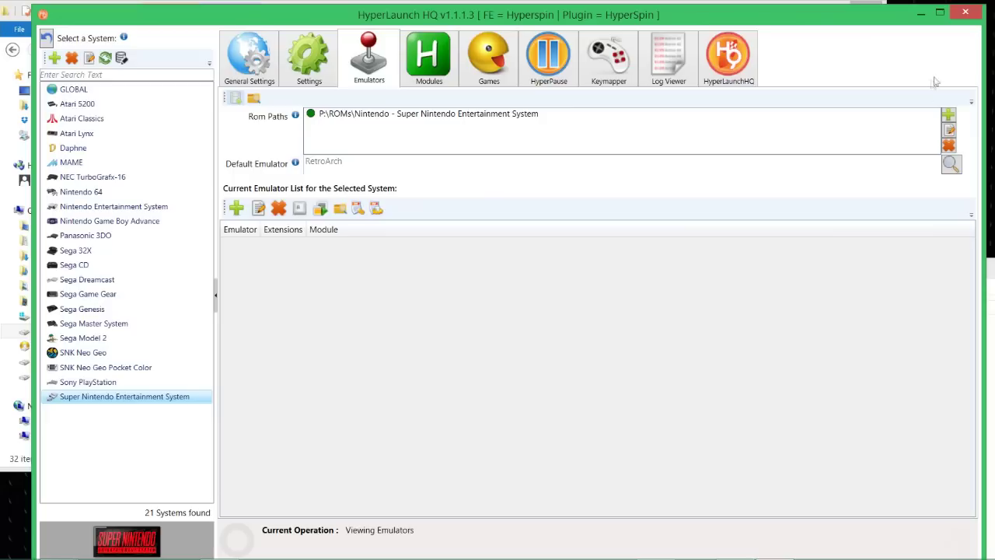
left_click(948, 115)
scroll(482, 357, "down", 5)
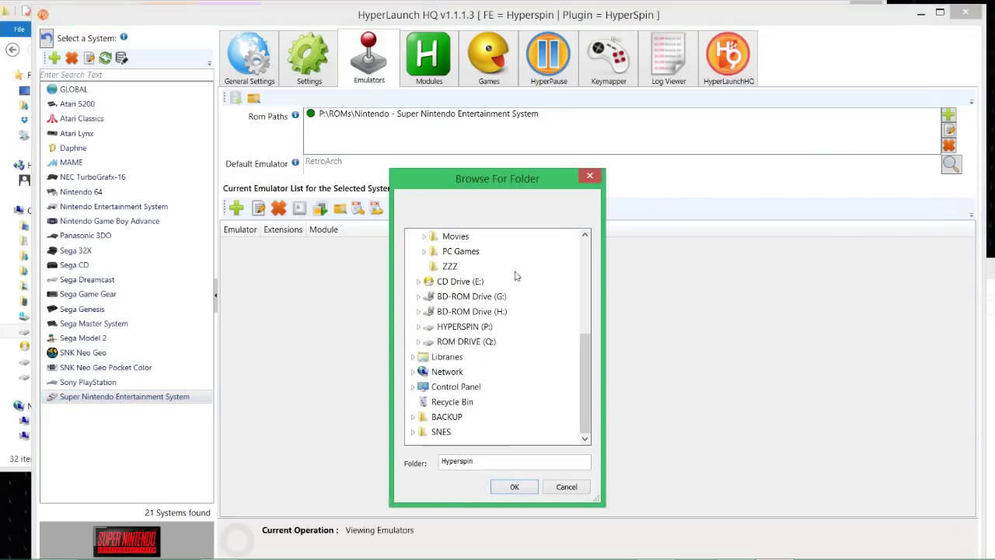
scroll(476, 342, "up", 5)
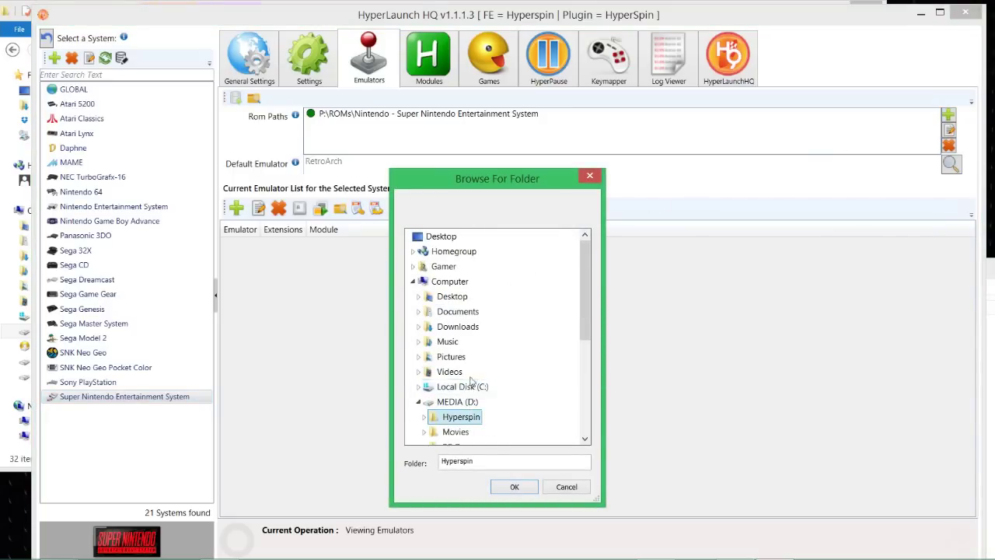
scroll(472, 369, "down", 5)
scroll(471, 375, "up", 5)
scroll(470, 376, "down", 5)
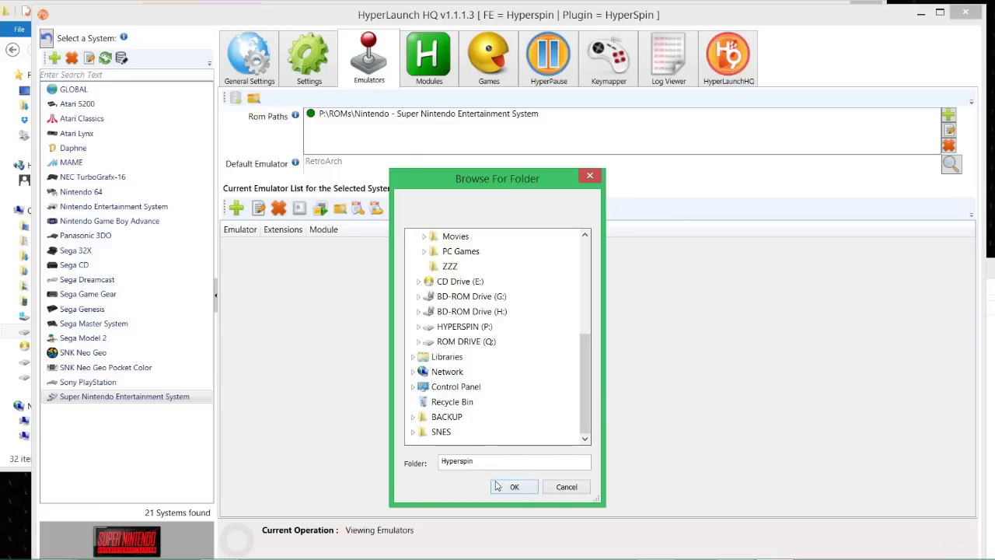
left_click(567, 486)
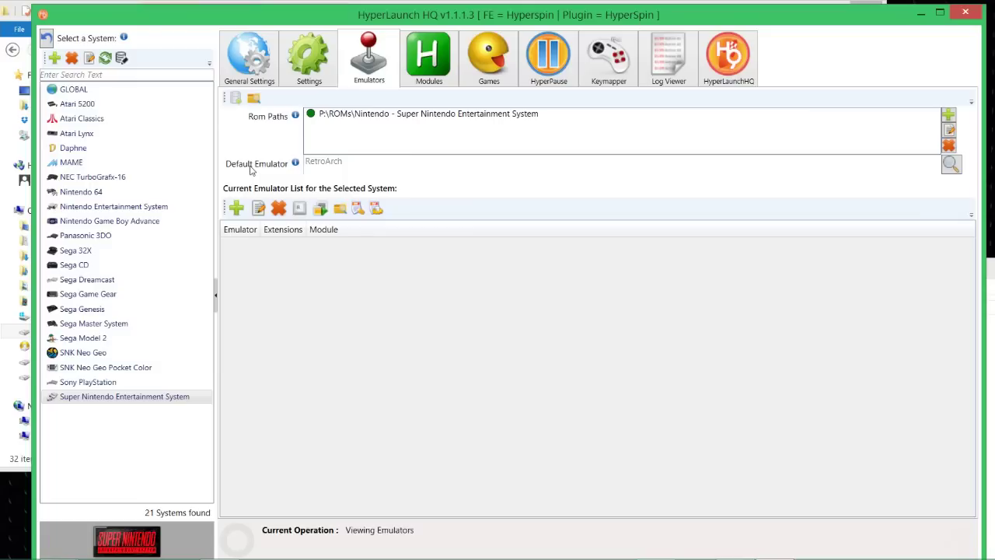
Choose RetroArch [Global] as the default emulator for the Super Nintendo Entertainment System.
left_click(950, 170)
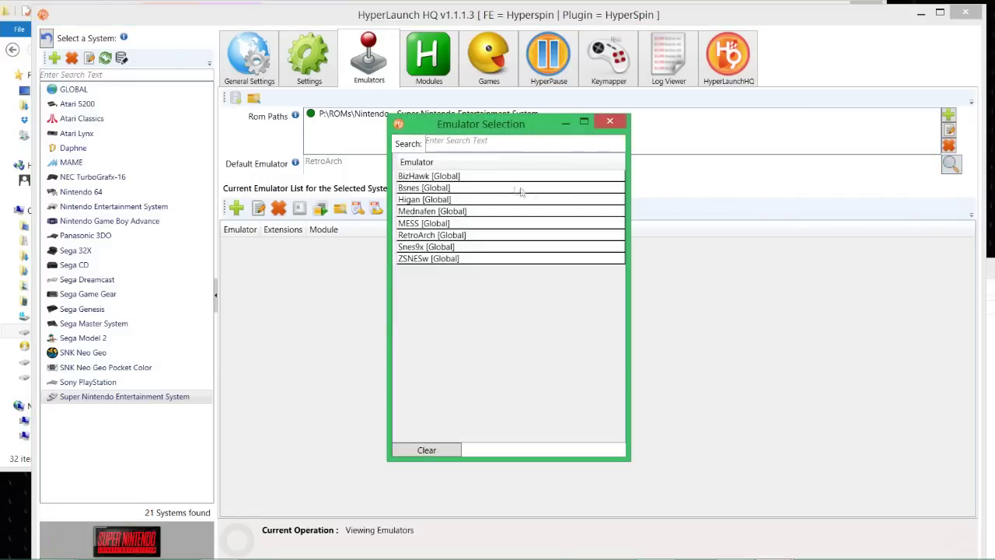
left_click(420, 236)
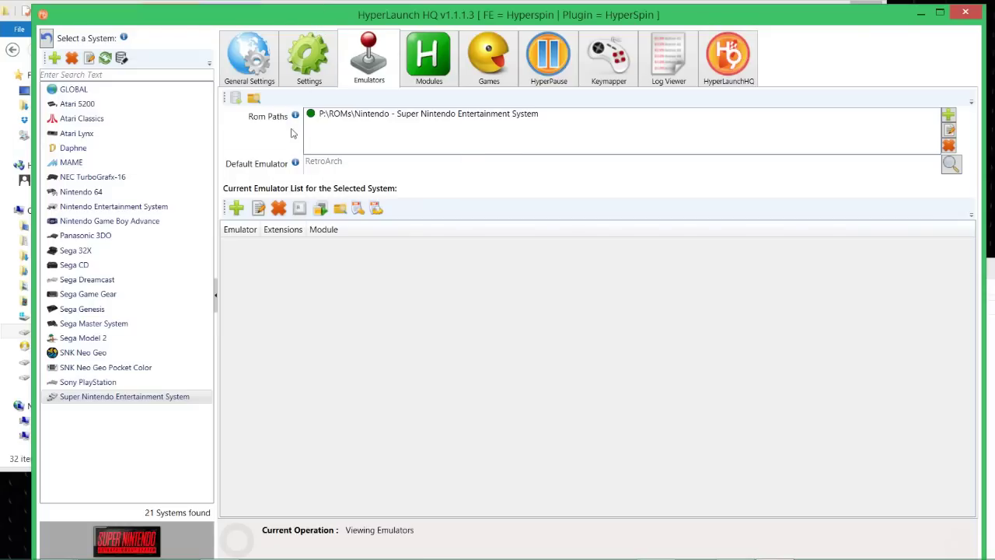
mouse_move(296, 118)
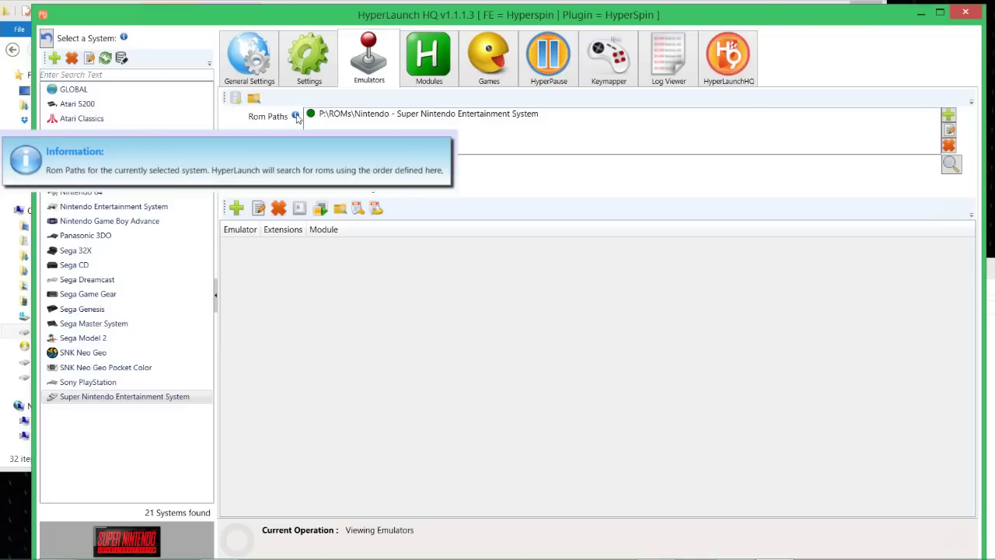
Review the 7z Enabled choices in the system's main settings and open its bezel settings.
left_click(311, 58)
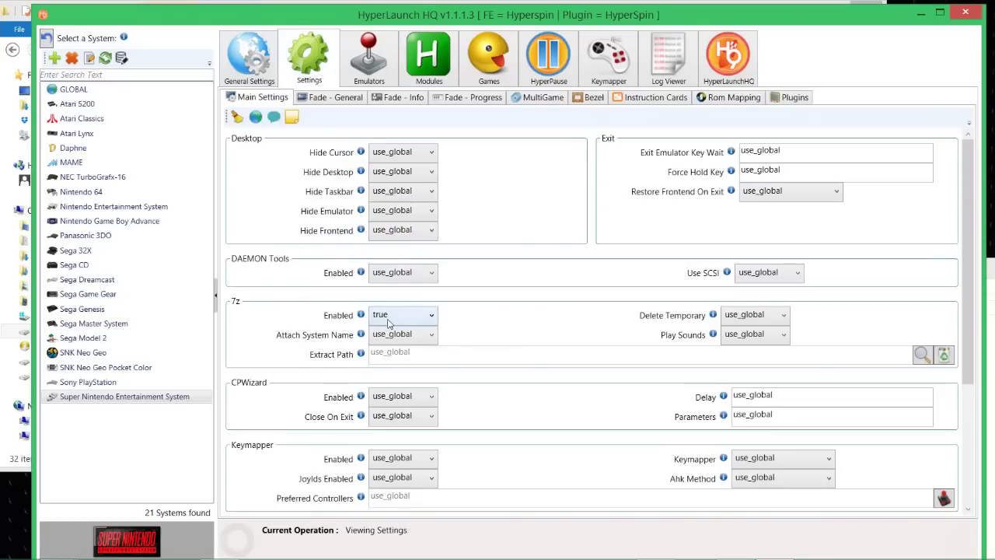
left_click(381, 319)
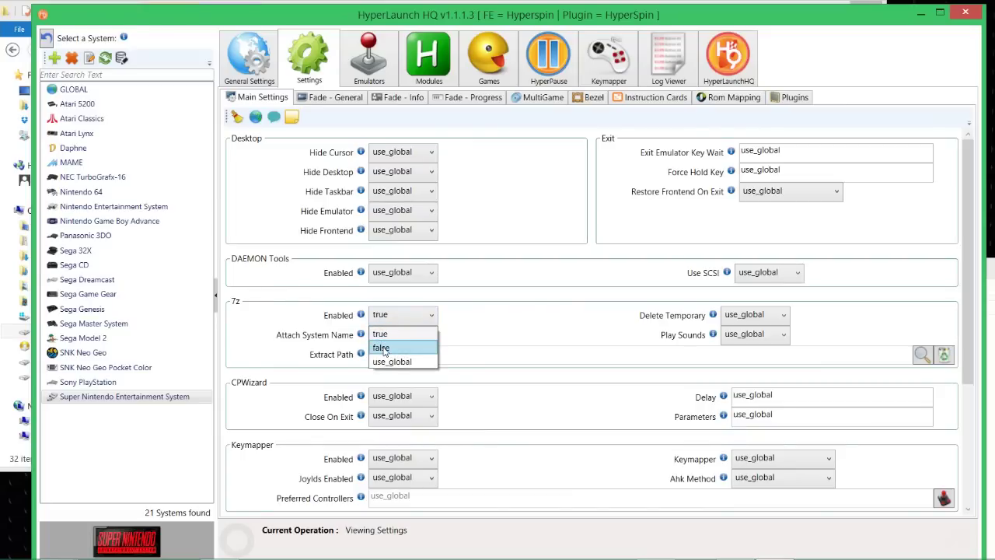
left_click(481, 332)
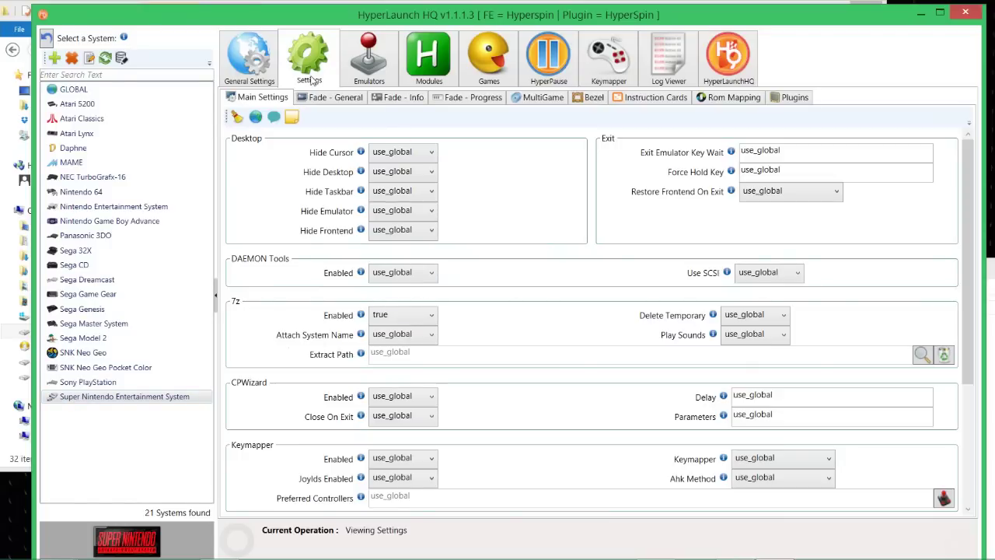
left_click(592, 97)
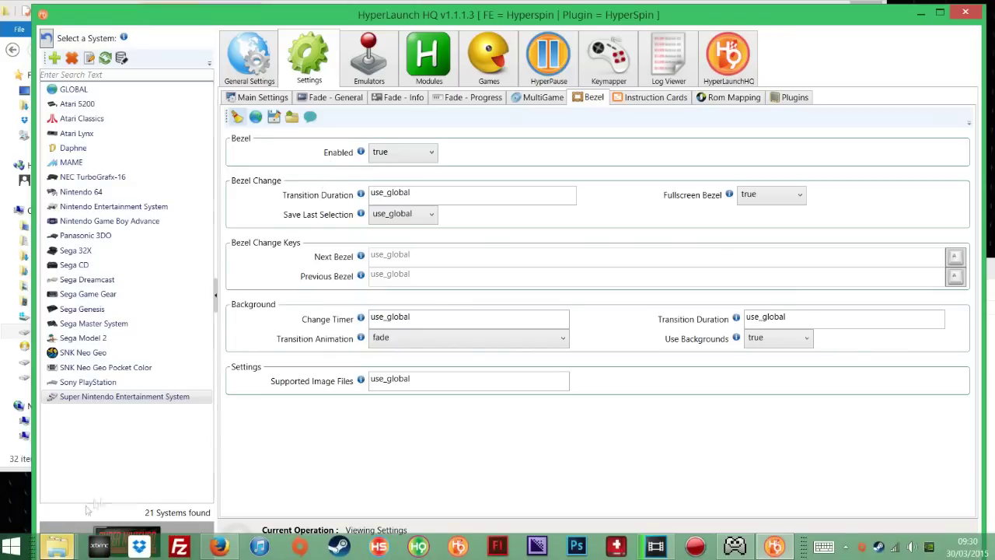
Replace the same-named files in the destination for the SNES to Hyperspin copy and minimize its progress window.
mouse_move(57, 547)
left_click(357, 499)
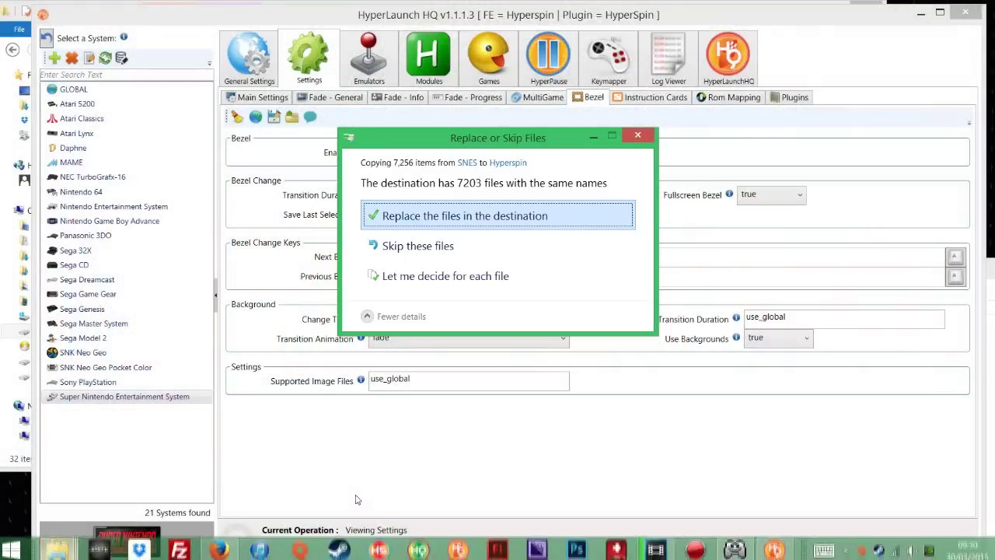
left_click(463, 216)
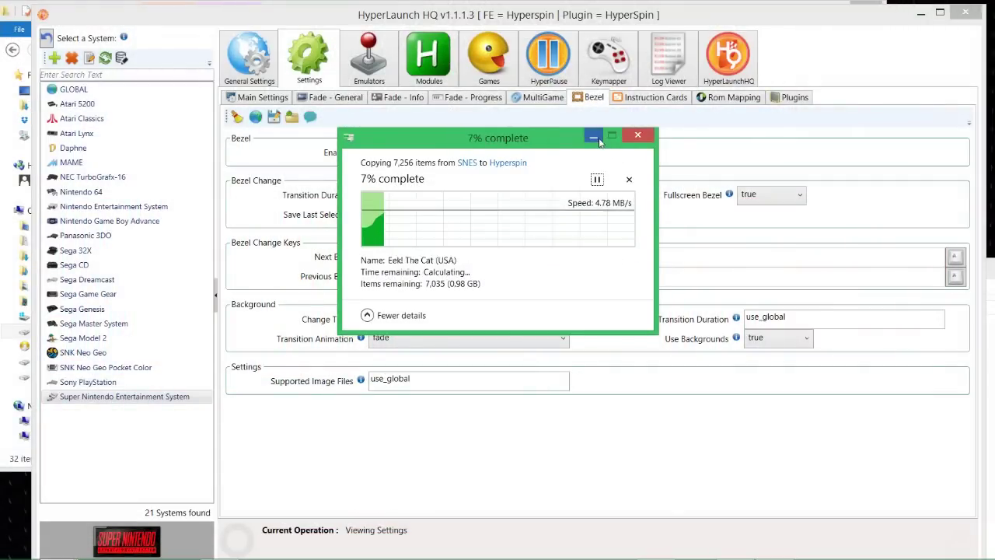
left_click(595, 138)
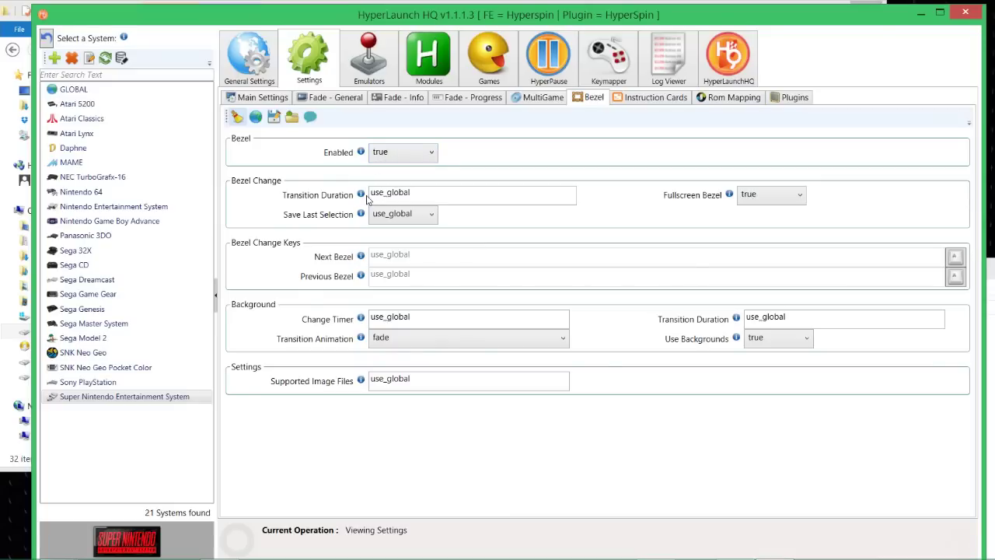
Set Enabled, Fullscreen Bezel and Use Backgrounds to true in the Super Nintendo Entertainment System's bezel settings.
left_click(391, 159)
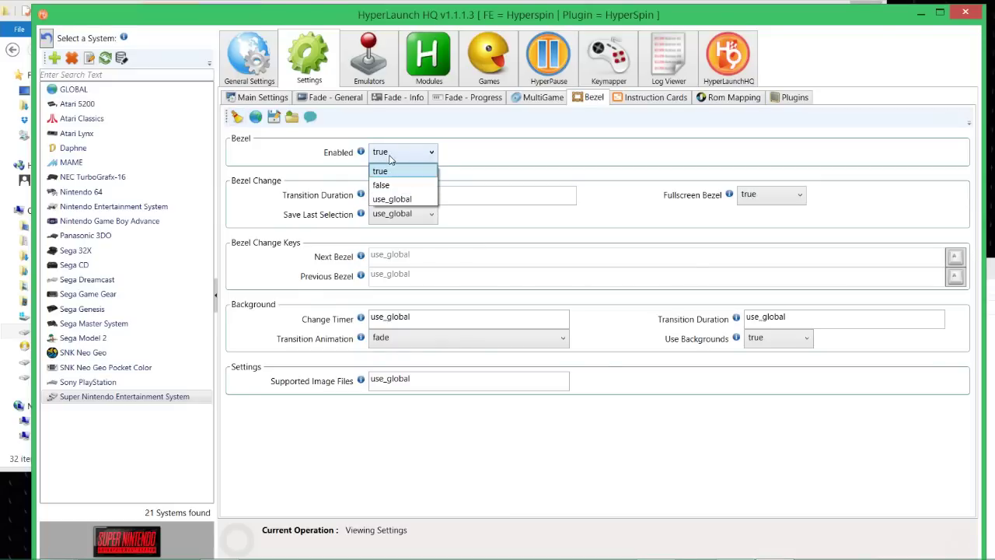
left_click(390, 172)
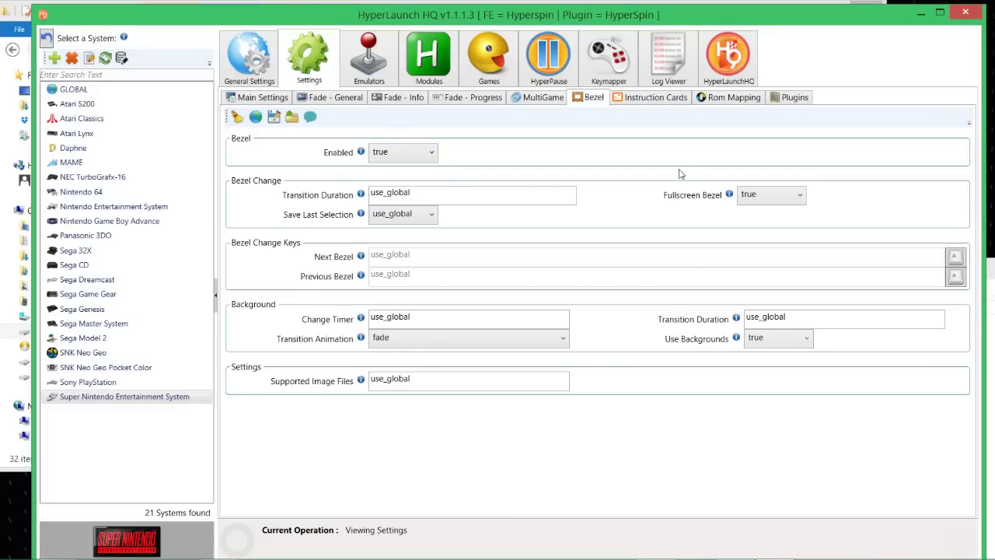
left_click(769, 200)
left_click(770, 215)
left_click(776, 339)
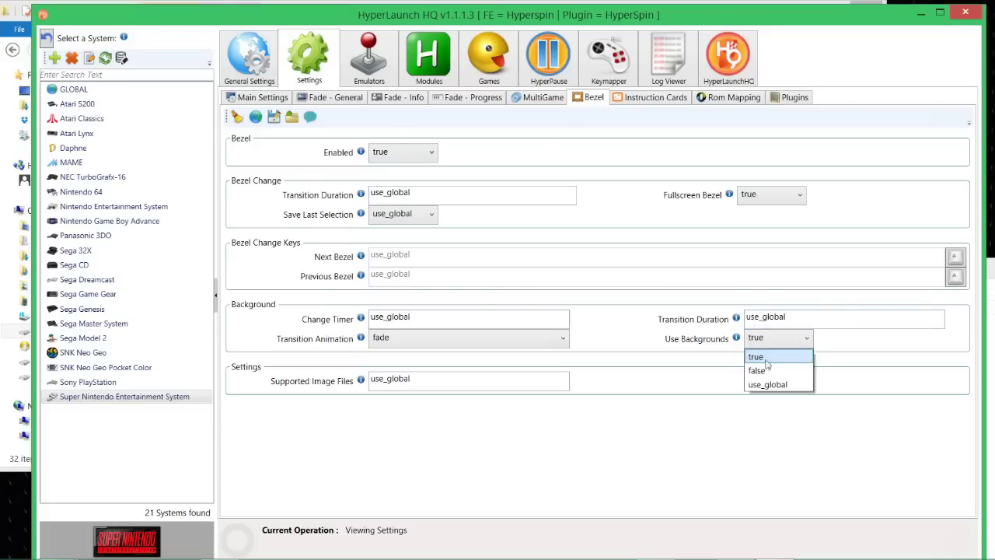
left_click(765, 360)
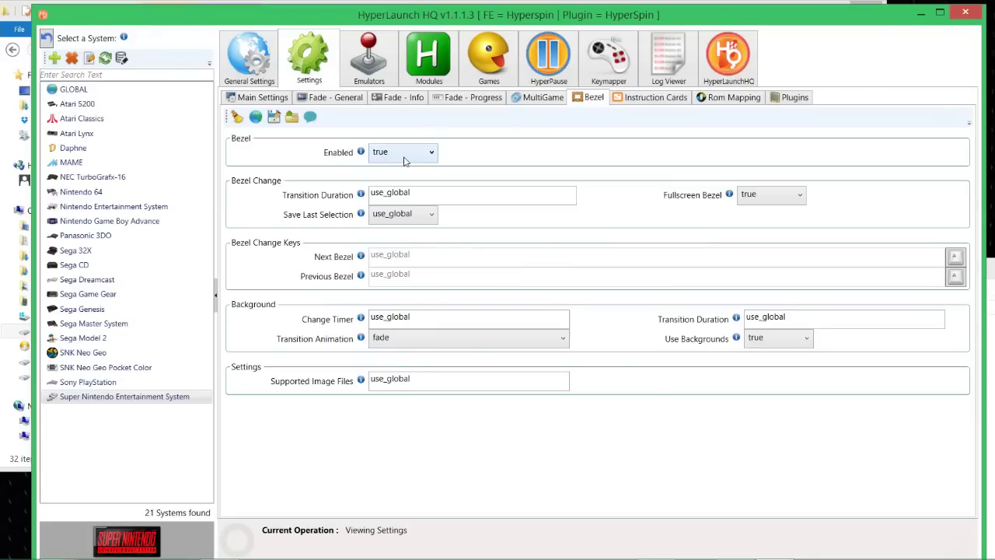
In the system's fade progress settings, set Animation Type to image and Show 7z Progress to false.
left_click(336, 99)
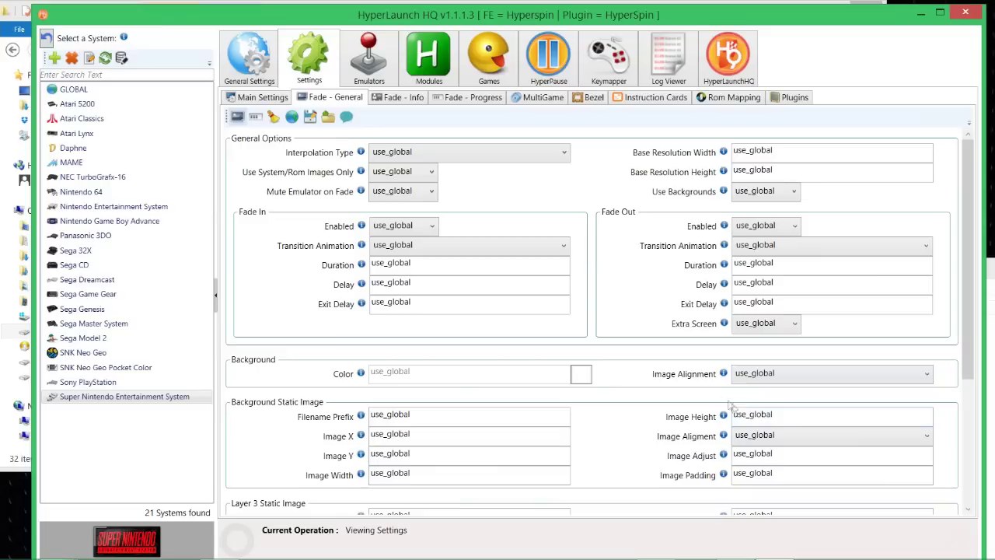
left_click(466, 98)
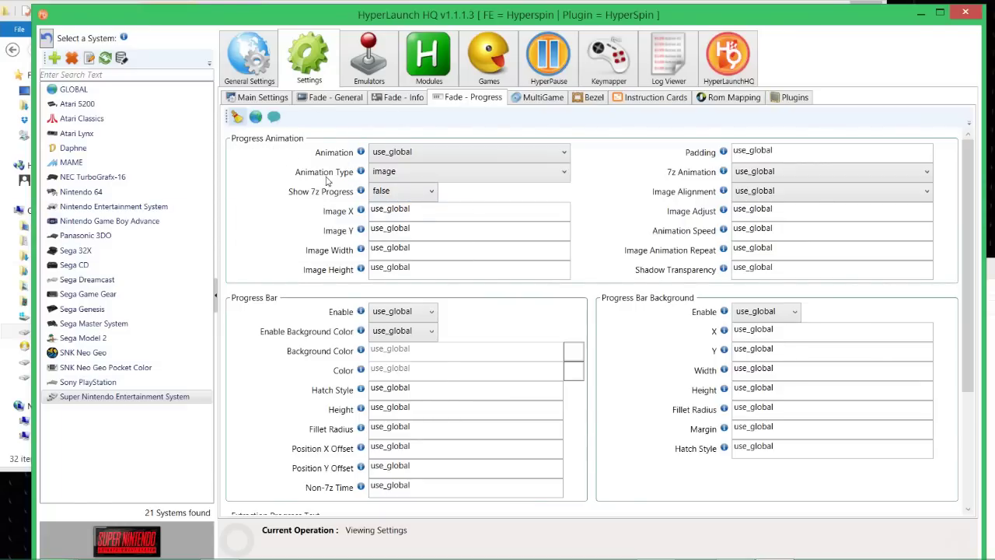
left_click(382, 172)
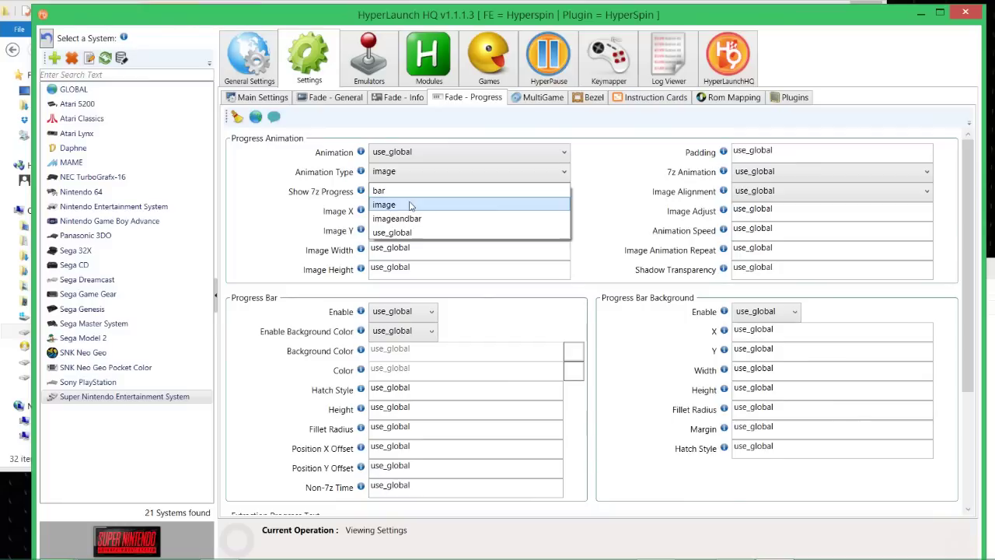
left_click(396, 203)
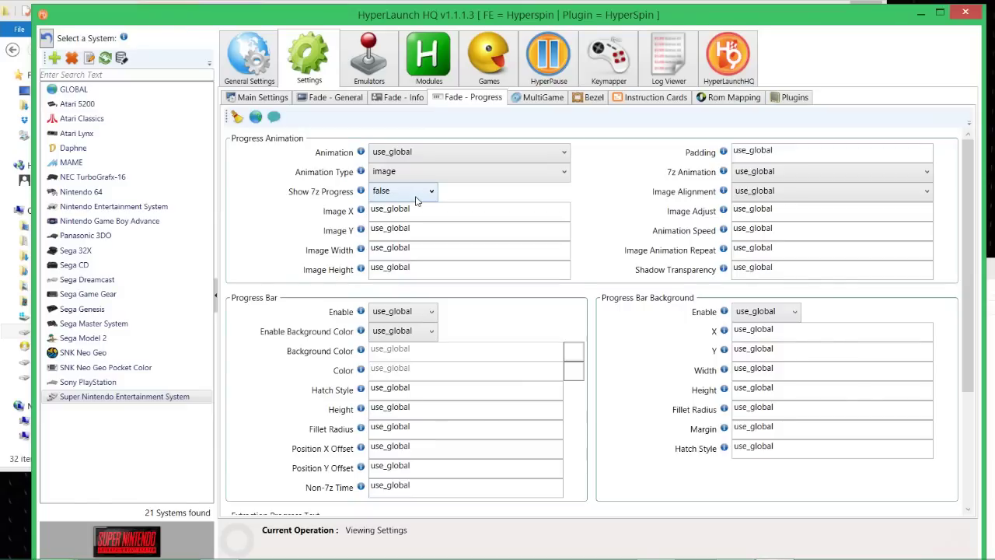
left_click(429, 192)
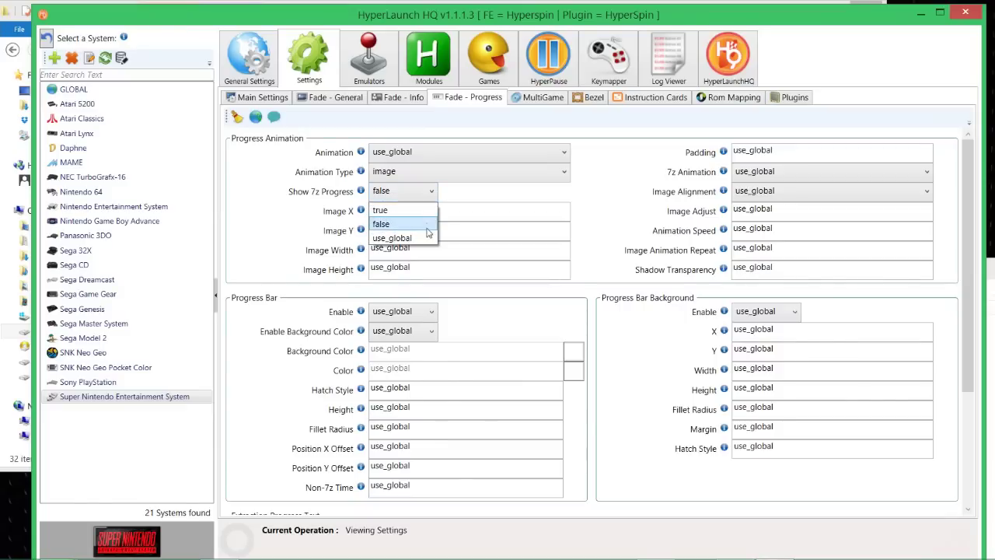
left_click(429, 224)
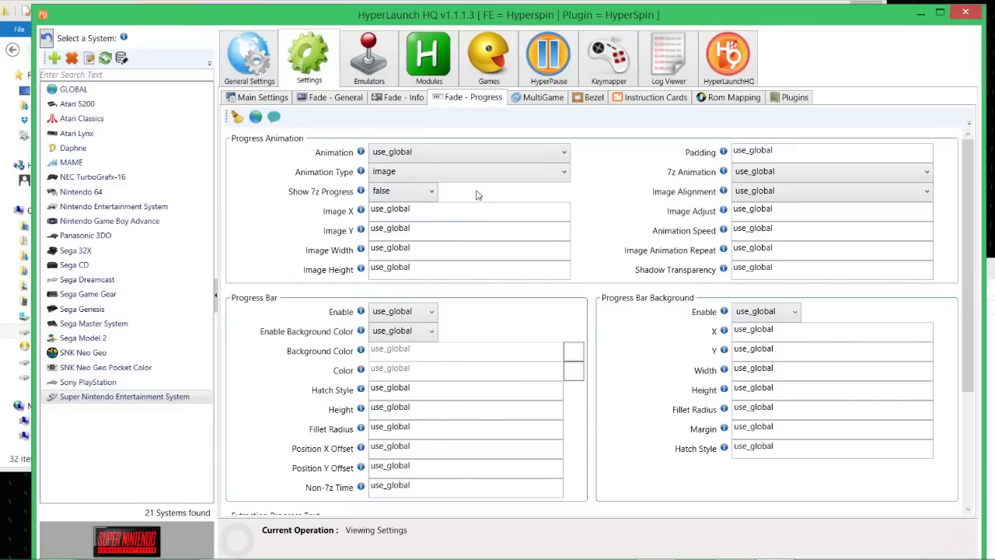
scroll(478, 195, "down", 3)
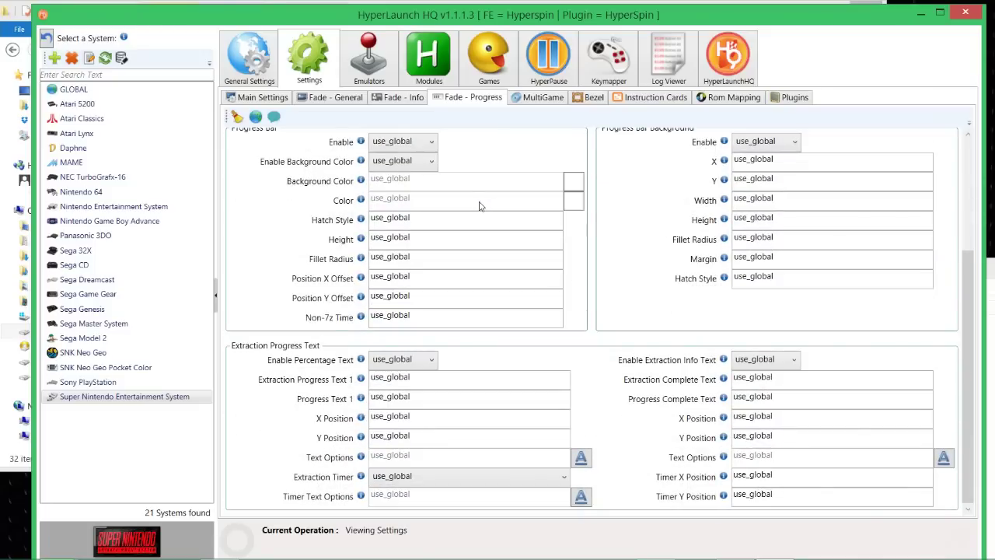
scroll(478, 206, "up", 3)
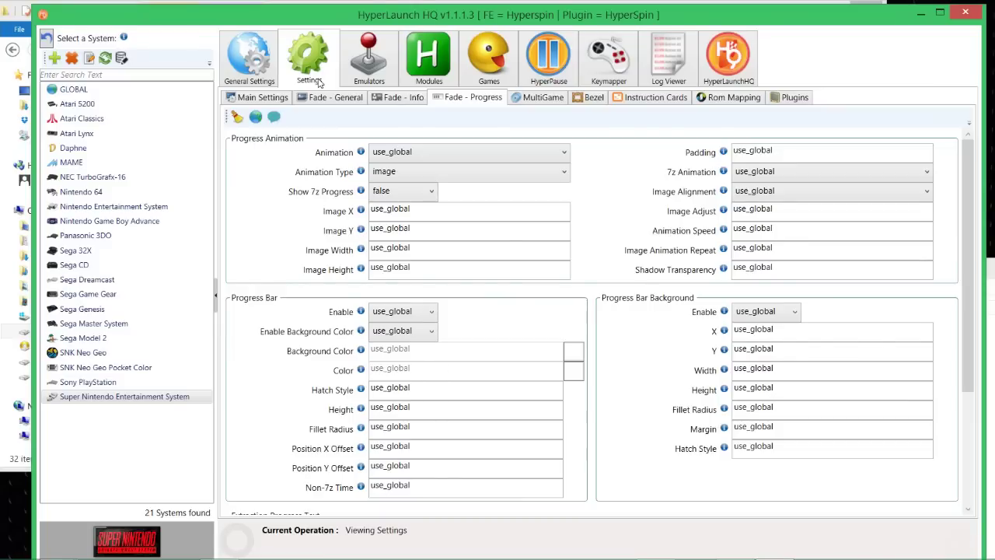
Run the system audit on the Super Nintendo Entertainment System games.
mouse_move(417, 206)
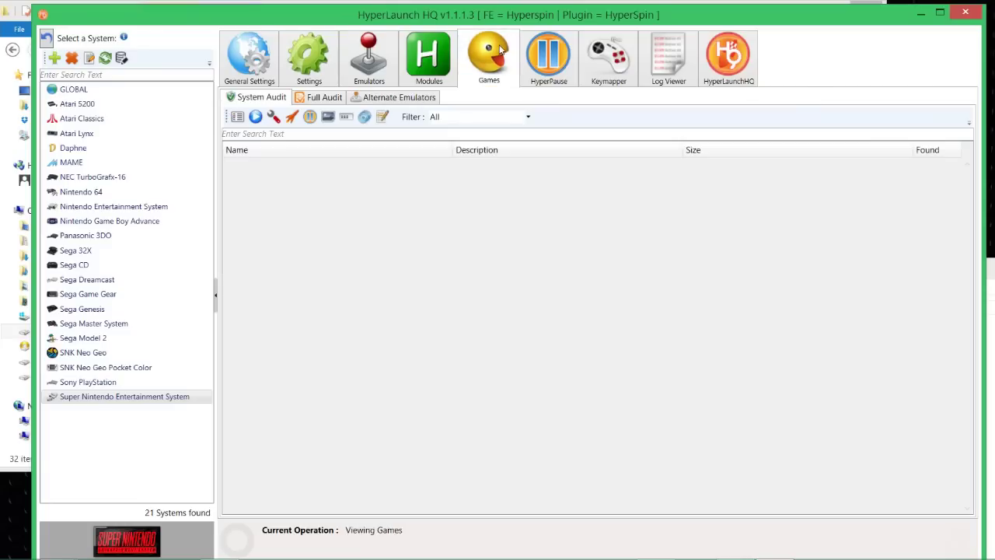
left_click(501, 51)
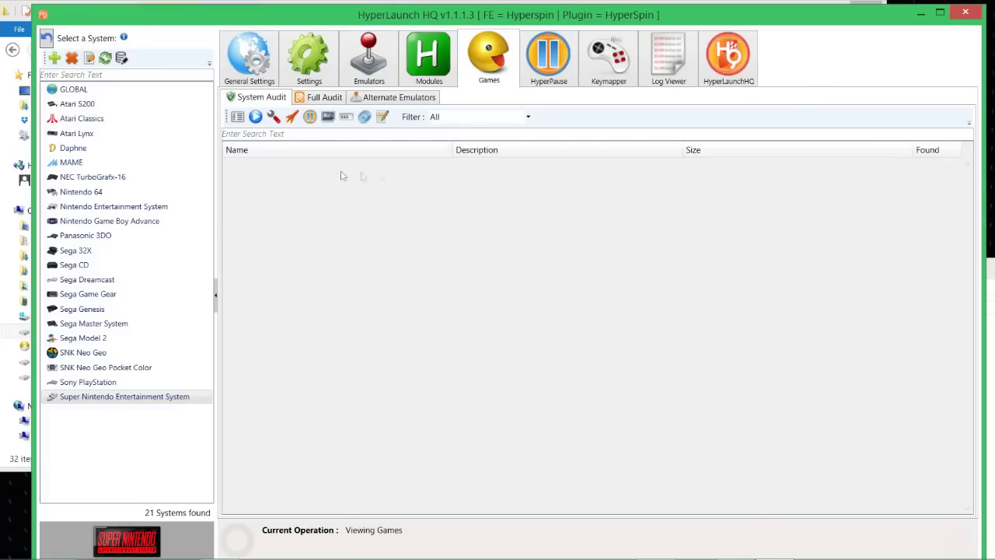
left_click(256, 118)
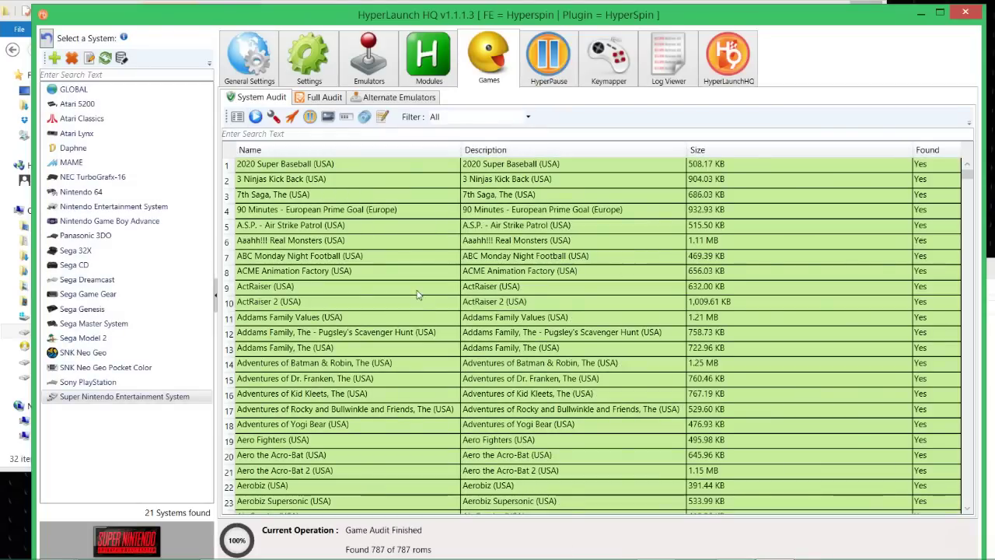
Find California Games II (USA) in the audited games list and launch it.
scroll(417, 294, "down", 20)
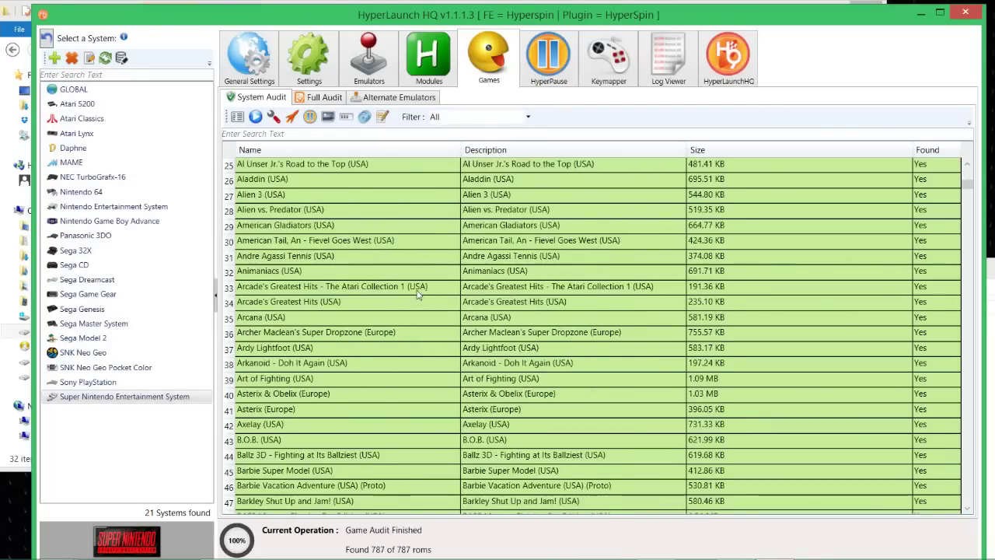
scroll(424, 296, "up", 8)
scroll(423, 295, "down", 13)
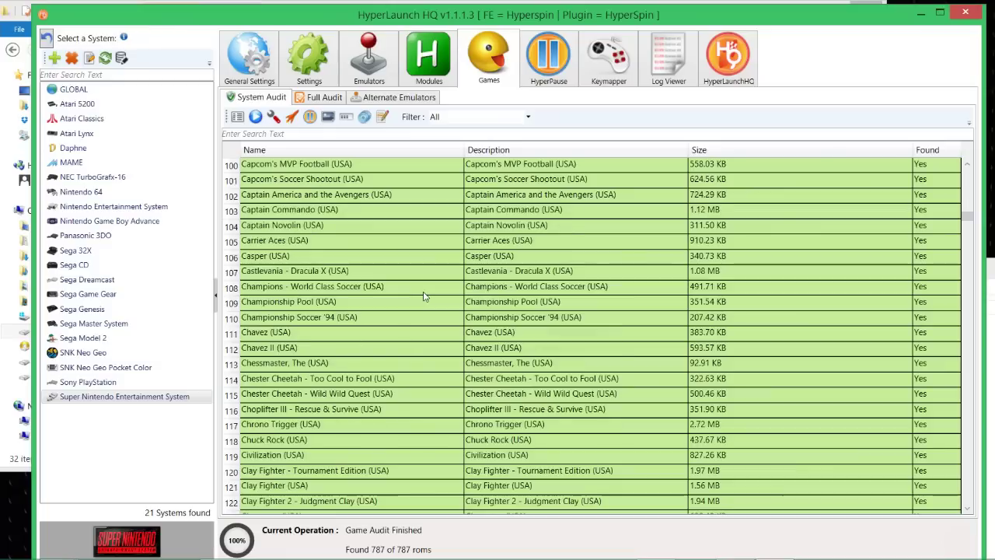
scroll(424, 296, "up", 1)
scroll(424, 297, "up", 15)
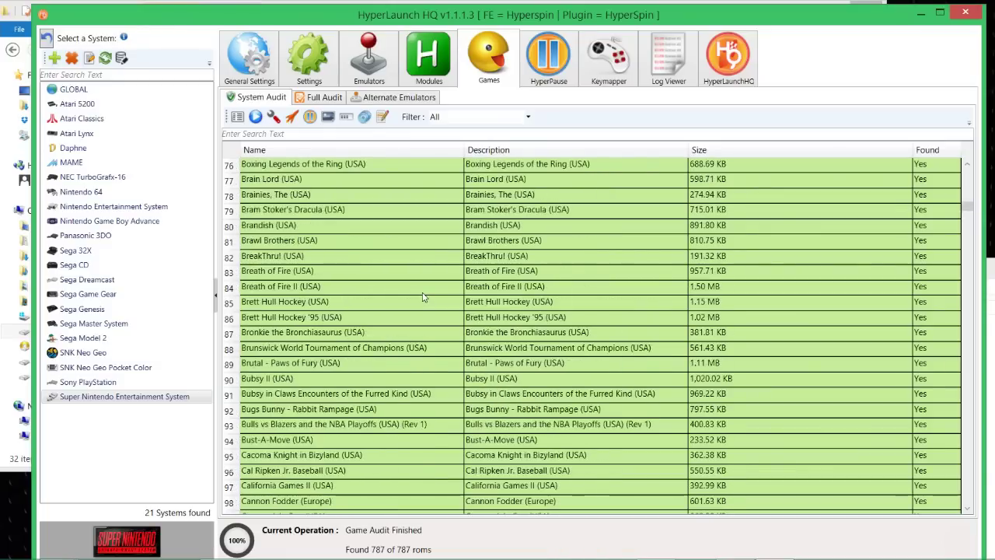
scroll(423, 297, "down", 5)
scroll(424, 297, "down", 8)
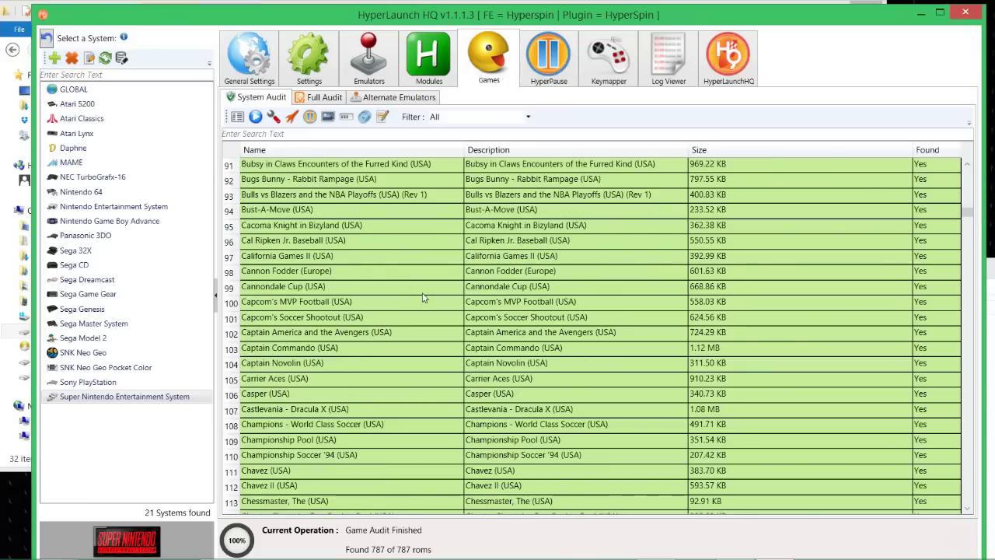
left_click(301, 260)
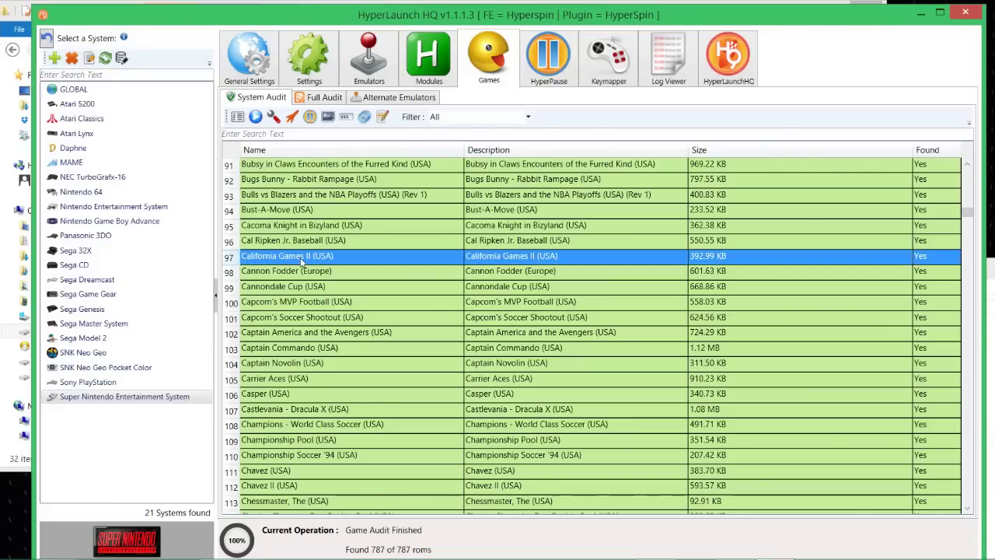
left_click(293, 118)
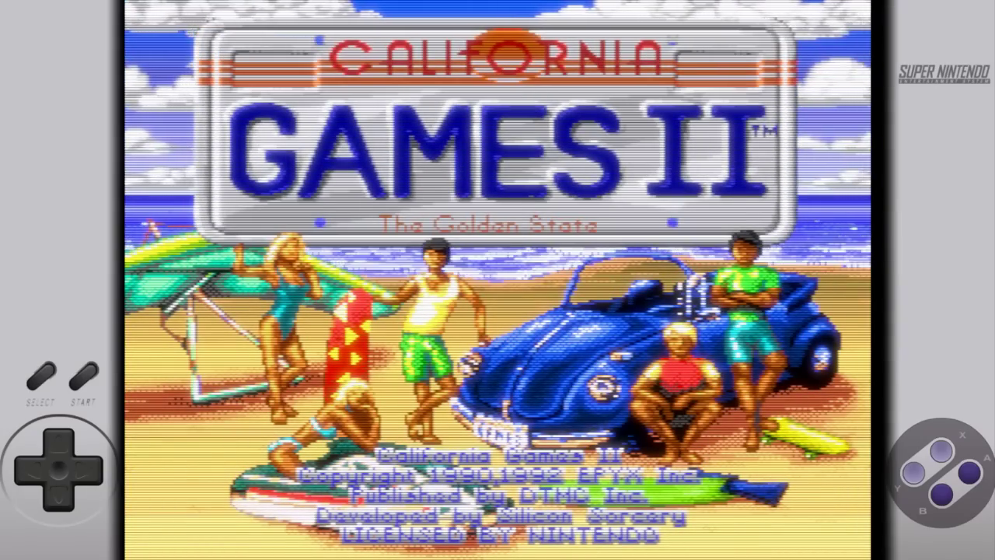
Bring up the RetroArch menu over the running game and go to the Video Options in its settings.
key("F1")
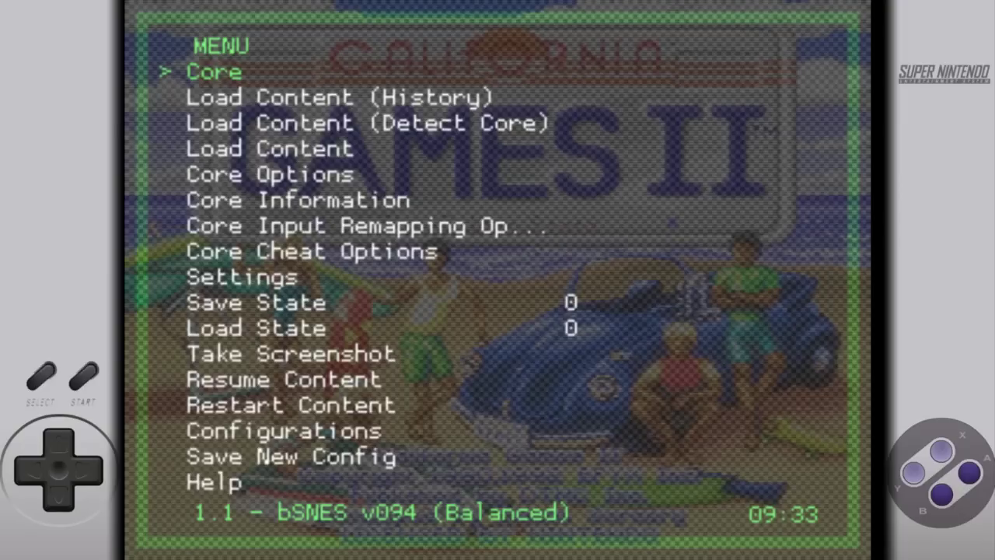
key("Down")
key("Down")
key("Down")
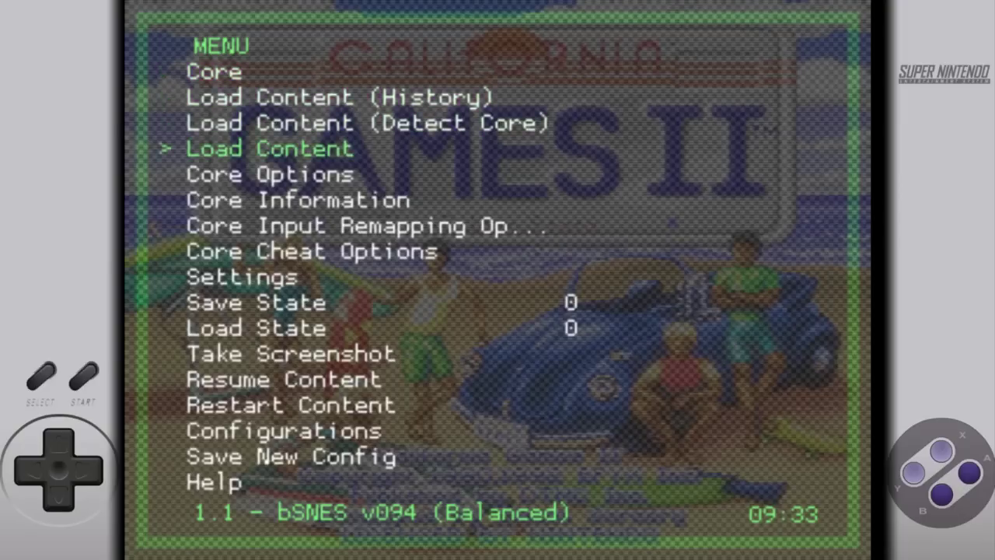
key("Up")
key("Up")
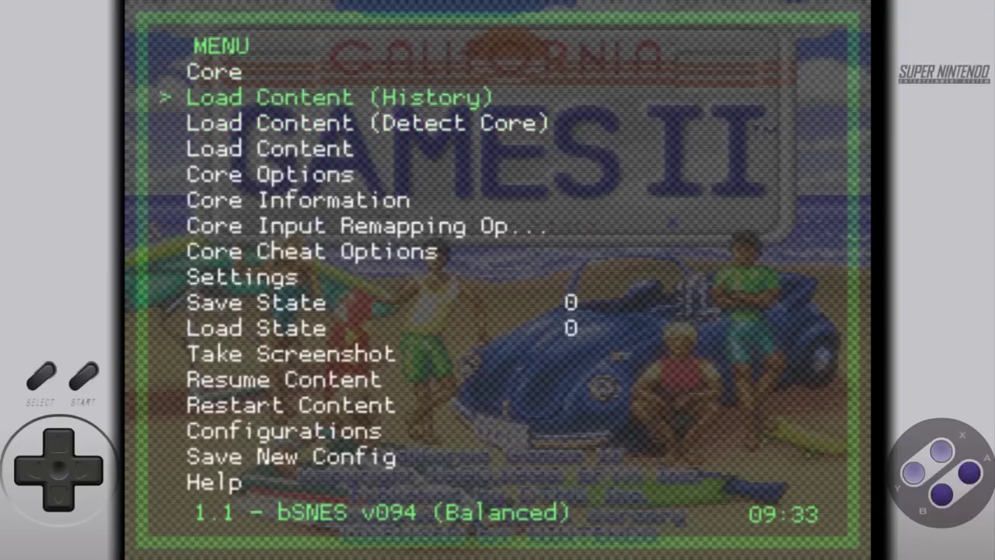
key("Down")
key("Down")
key("Down")
key("Down")
key("Down")
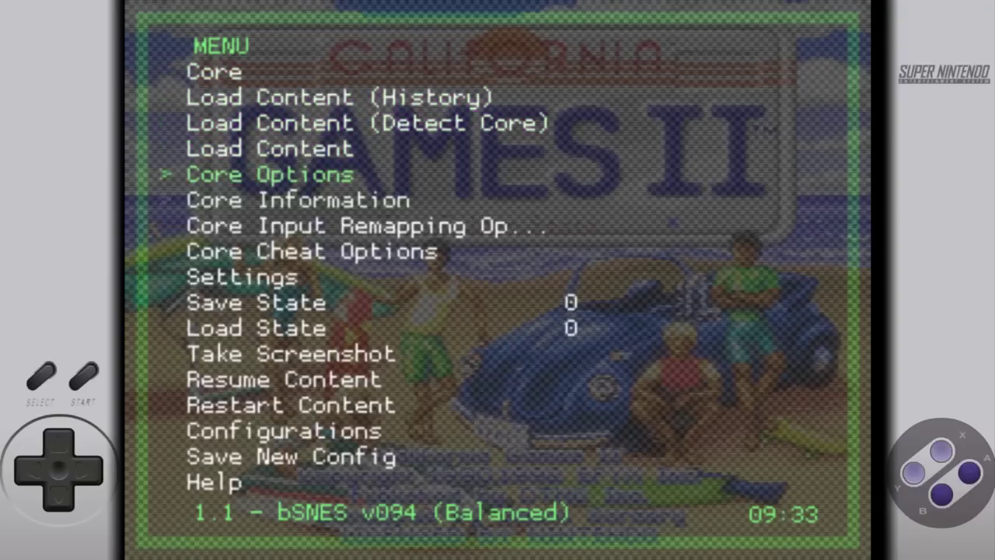
key("Up")
key("Up")
key("Down")
key("Down")
key("Down")
key("Down")
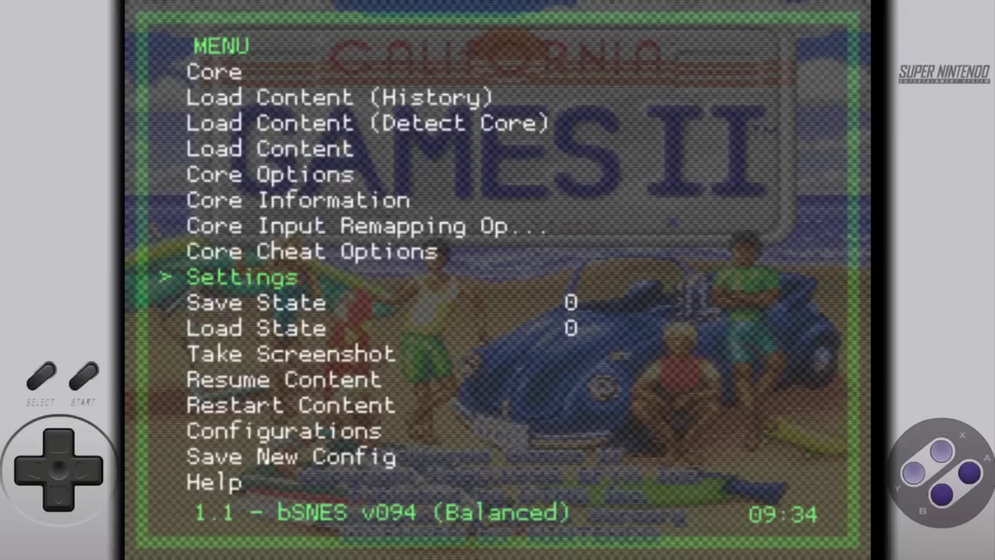
key("Return")
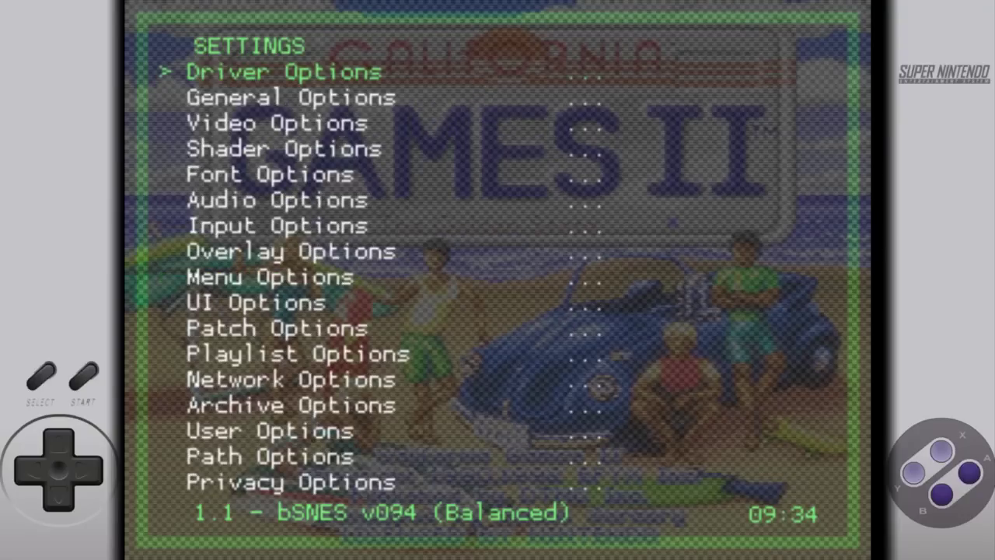
key("Down")
key("Down")
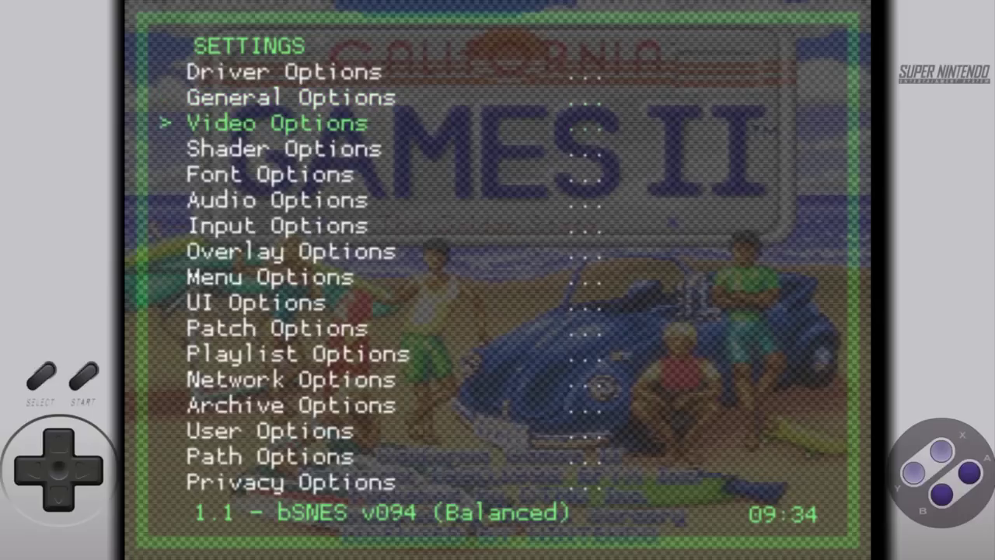
key("Return")
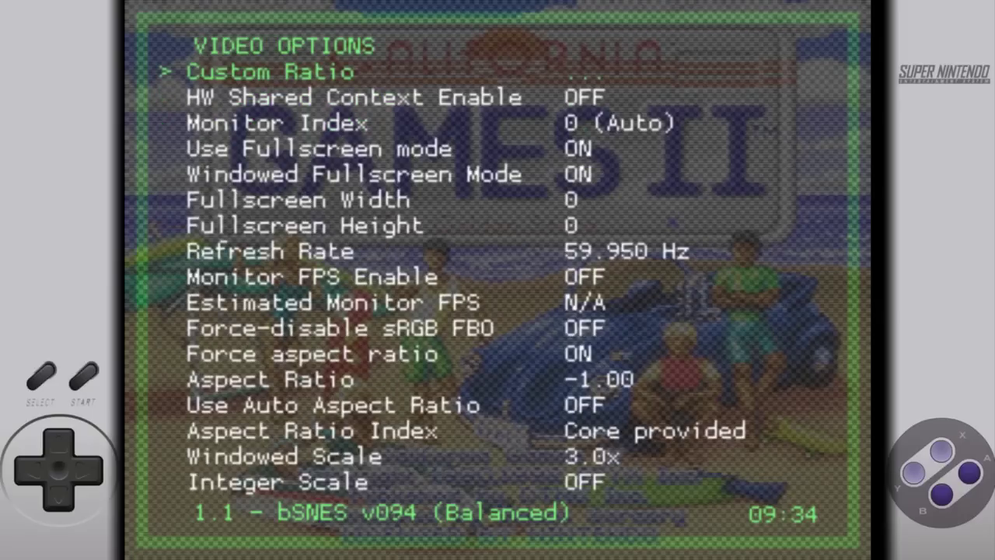
Start the Custom Ratio adjustment and set the picture's upper-left corner to 179, -4.
key("Return")
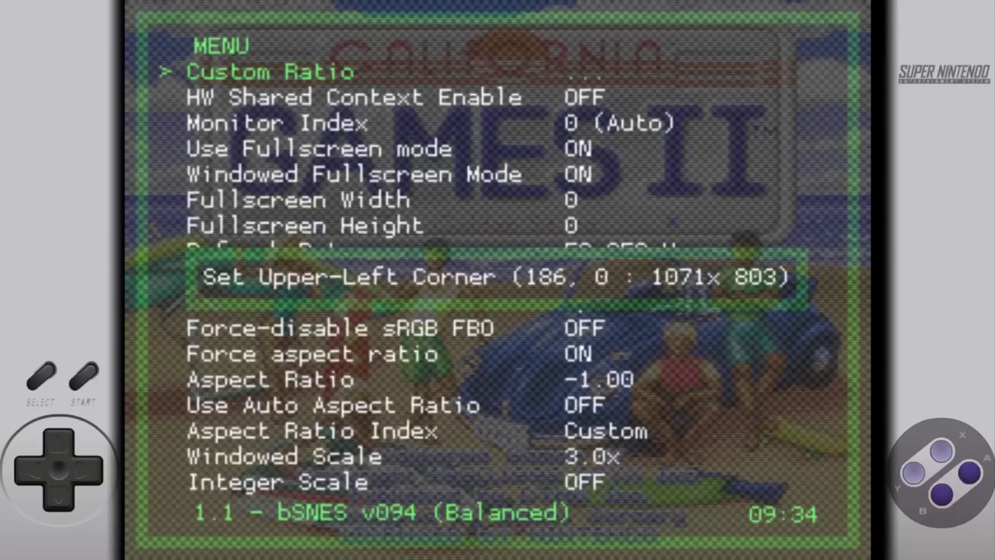
key("Right")
key("Right")
key("Right")
key("Right")
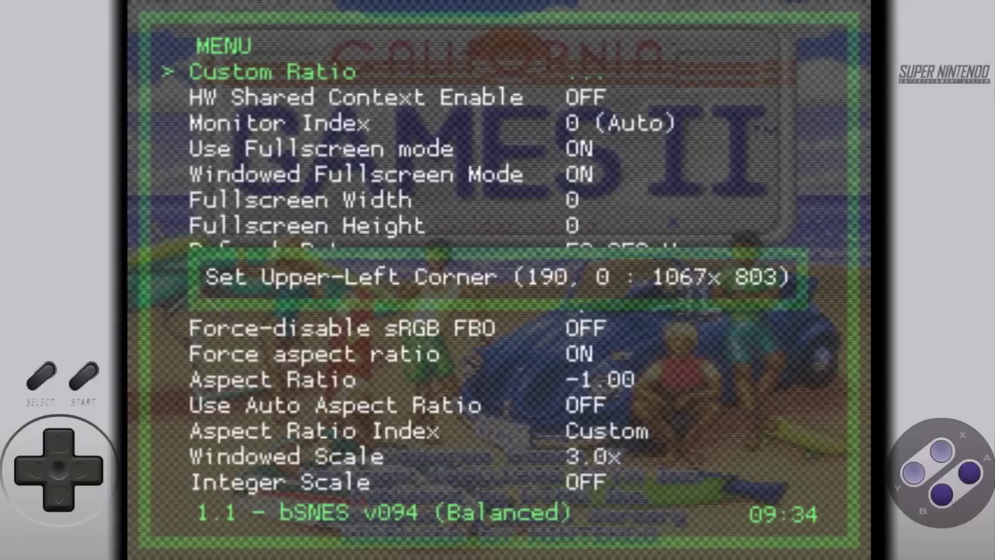
key("Left")
key("Left")
key("Left")
key("Left")
key("Left")
key("Right")
key("Right")
key("Right")
key("Left")
key("Left")
key("Left")
key("Left")
key("Left")
key("Left")
key("Left")
key("Left")
key("Left")
key("Right")
key("Right")
key("Right")
key("Right")
key("Right")
key("Left")
key("Left")
key("Left")
key("Left")
key("Left")
key("Left")
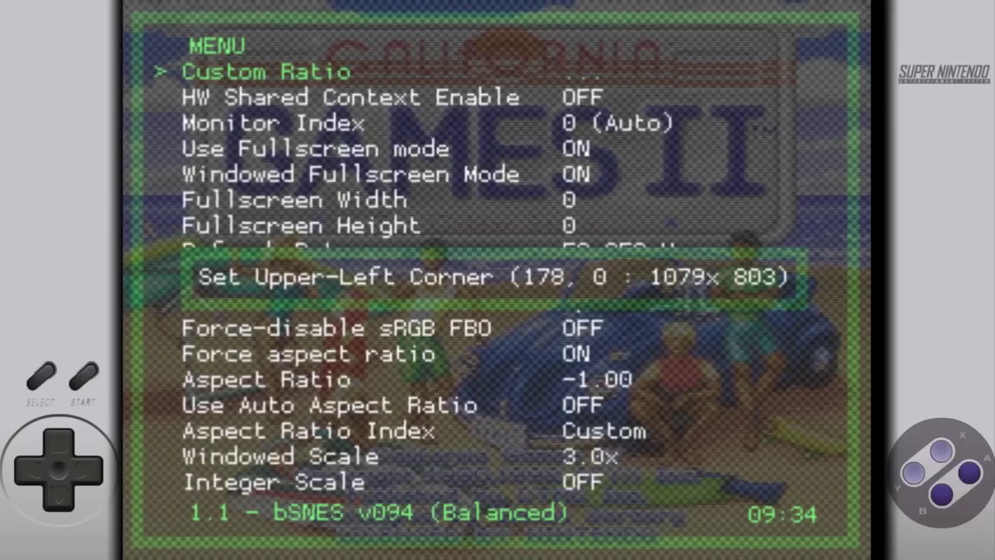
key("Left")
key("Left")
key("Left")
key("Left")
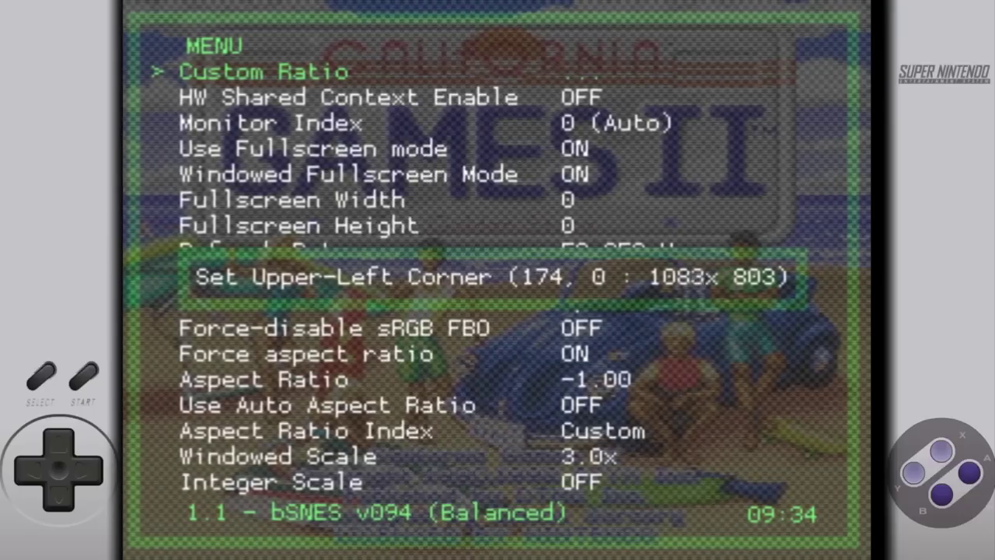
key("Right")
key("Right")
key("Right")
key("Right")
key("Up")
key("Up")
key("Up")
key("Down")
key("Up")
key("Up")
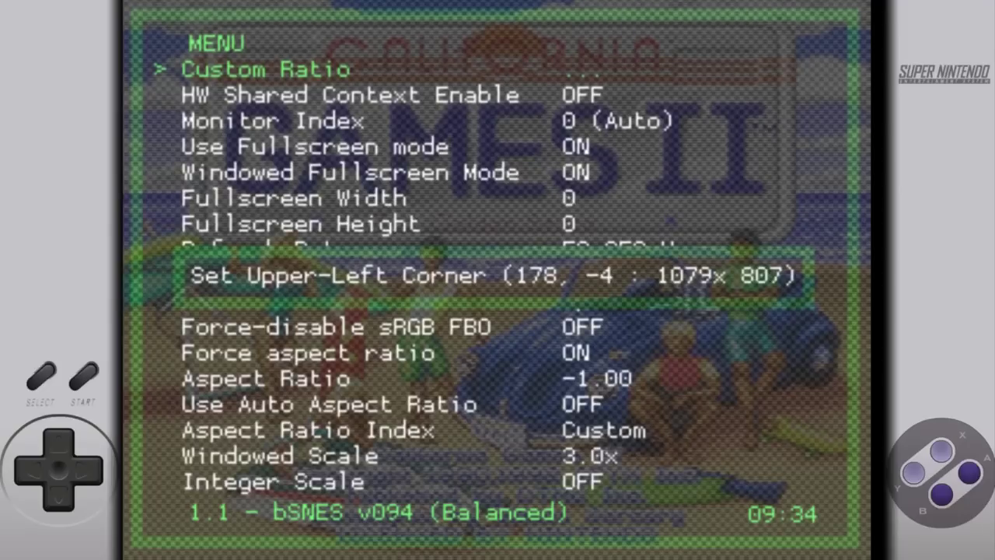
key("Right")
key("Right")
key("Right")
key("Right")
key("Right")
key("Left")
key("Left")
key("Left")
key("Left")
key("x")
Resize the picture from its bottom-right corner to 1100 x 811 and confirm the custom ratio.
key("Right")
key("Right")
key("Right")
key("Right")
key("Right")
key("Right")
key("Right")
key("Right")
key("Right")
key("Right")
key("Right")
key("Right")
key("Right")
key("Right")
key("Right")
key("Right")
key("Right")
key("Right")
key("Right")
key("Right")
key("Right")
key("Right")
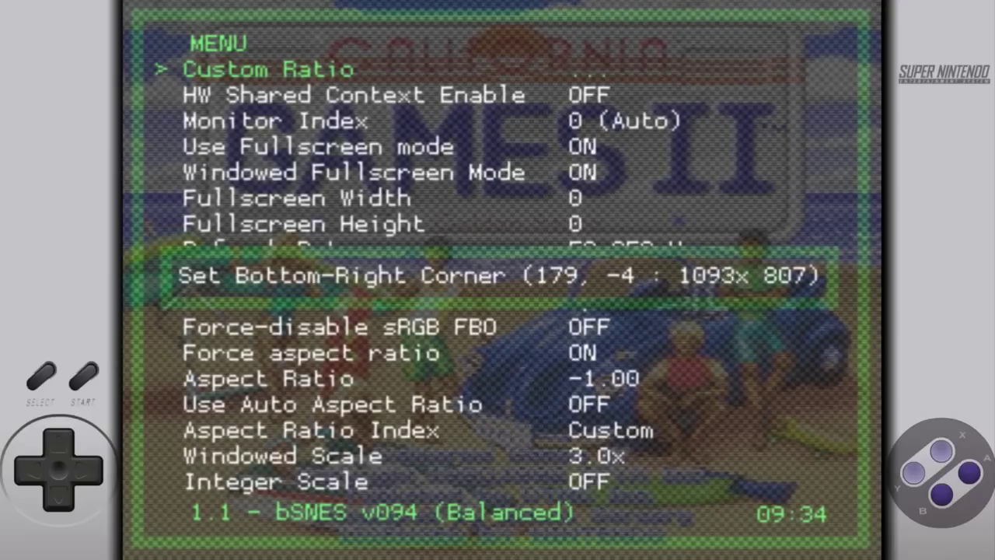
key("Left")
key("Left")
key("Left")
key("Left")
key("Left")
key("Left")
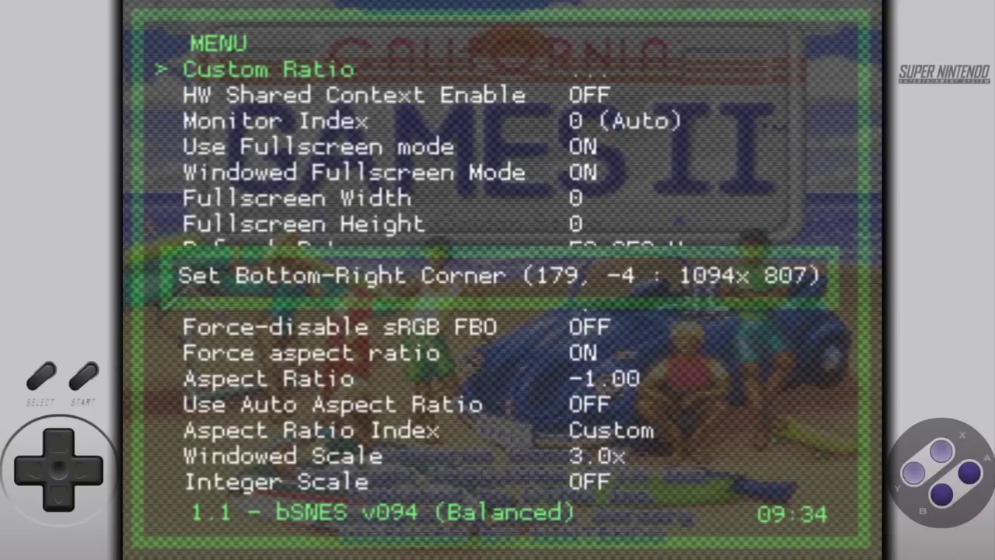
key("Right")
key("Right")
key("Right")
key("Right")
key("Right")
key("Down")
key("Down")
key("Down")
key("Down")
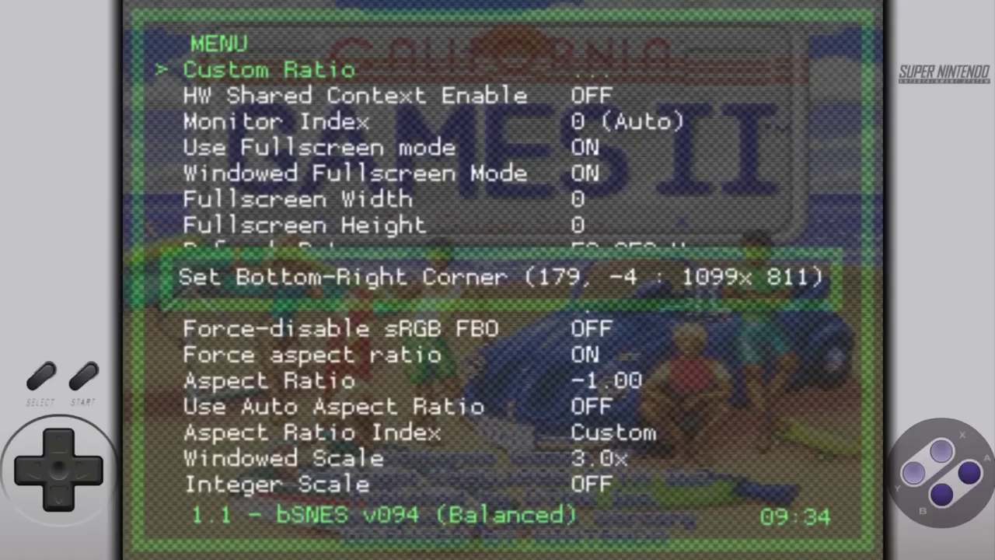
key("Right")
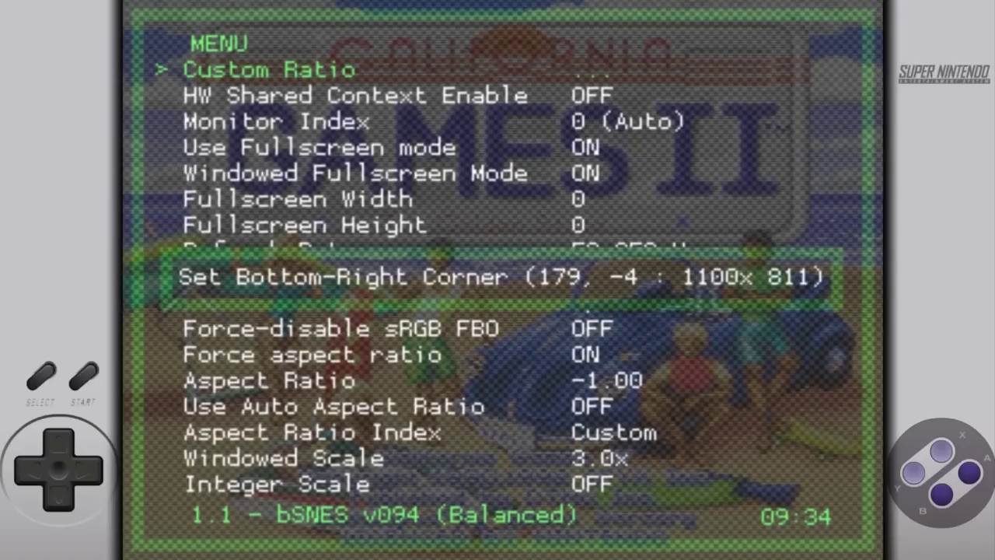
key("Return")
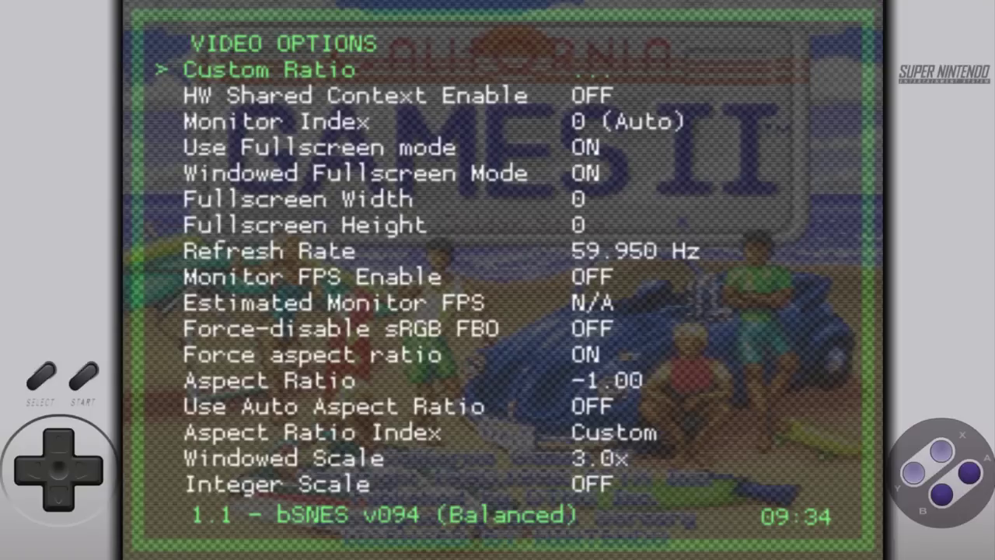
Return from the Video Options to the settings list and look through its option categories.
key("BackSpace")
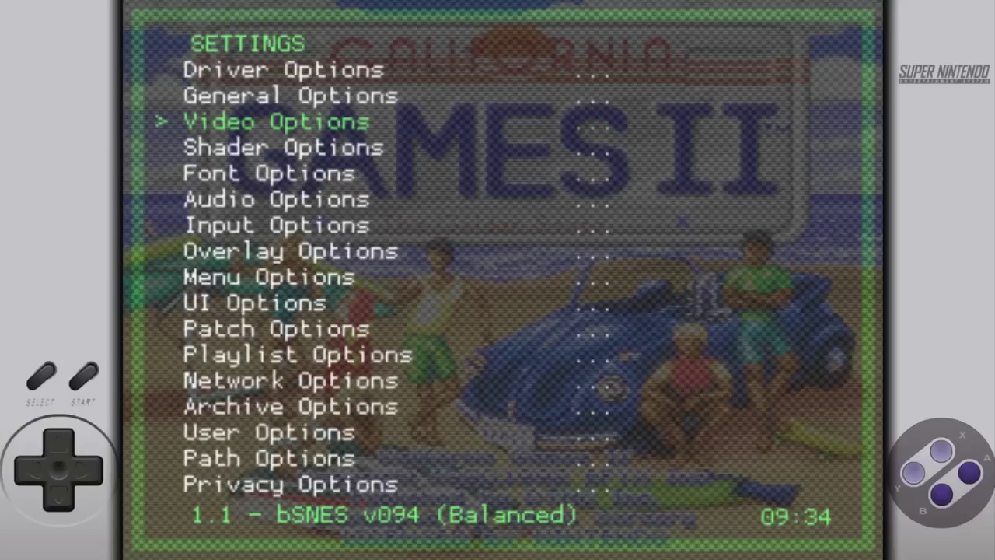
key("Down")
key("Down")
key("Down")
key("Down")
key("Down")
key("Down")
key("Down")
key("Down")
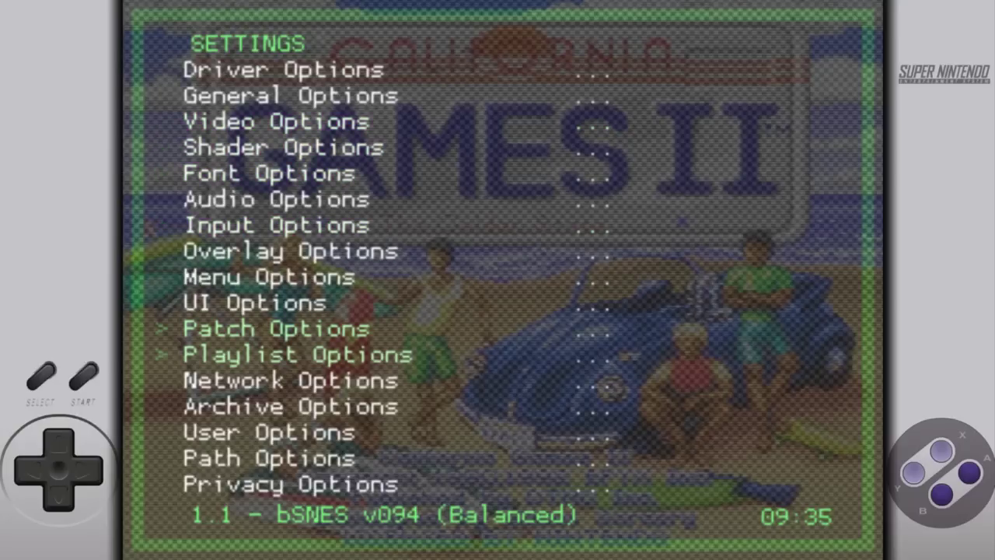
key("Down")
key("Down")
Open the Shader Options and examine the default filter, preset loading, preset saving and parameter entries.
key("Up")
key("Up")
key("Up")
key("Up")
key("Up")
key("Up")
key("Up")
key("Up")
key("Up")
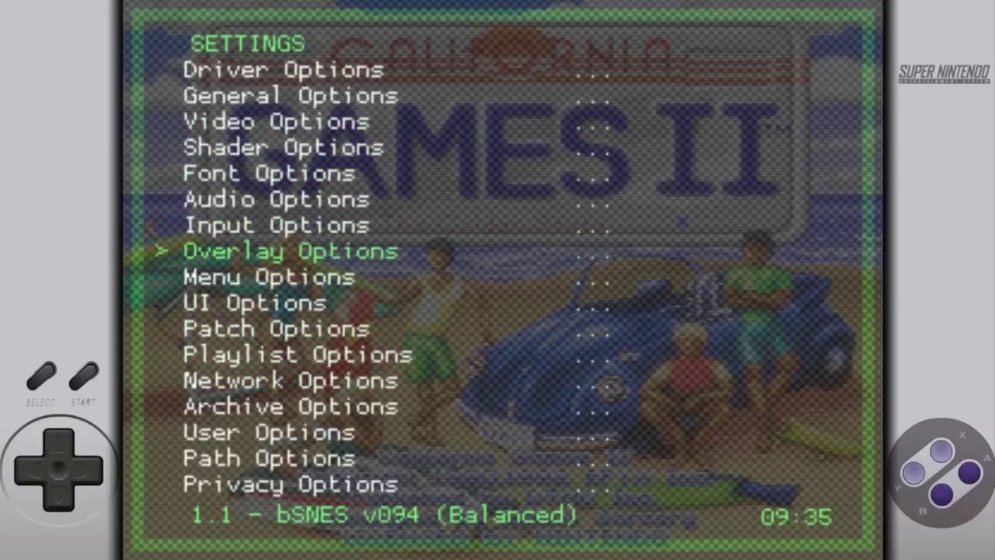
key("Return")
key("Down")
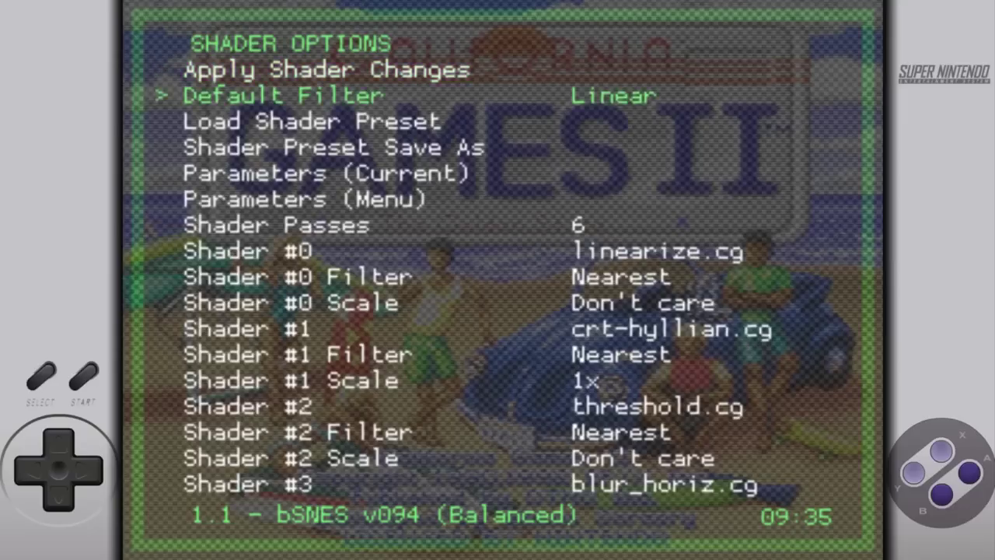
key("Down")
key("Down")
key("Down")
key("Up")
key("Up")
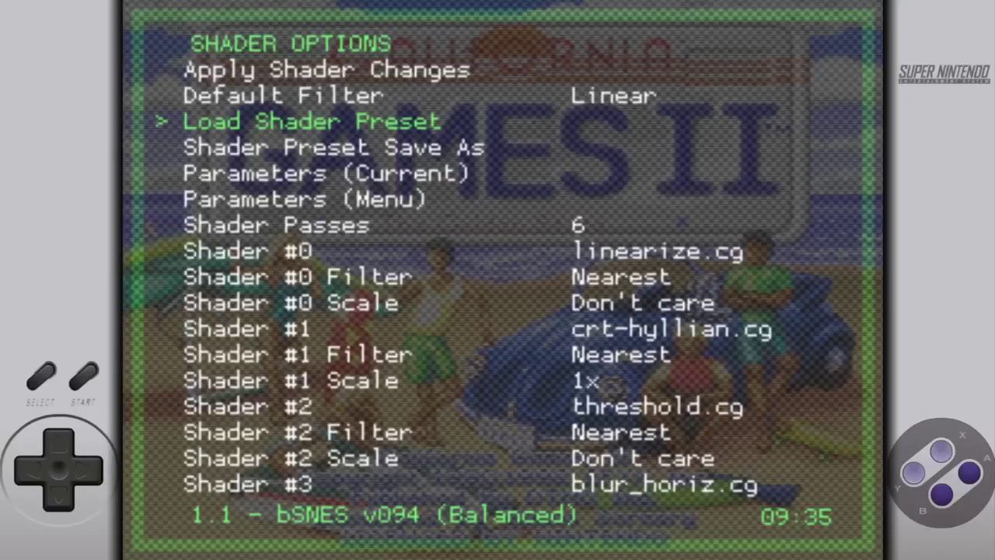
Go to the Input Options and examine the User 1 device type, analog, device index and binding entries.
key("BackSpace")
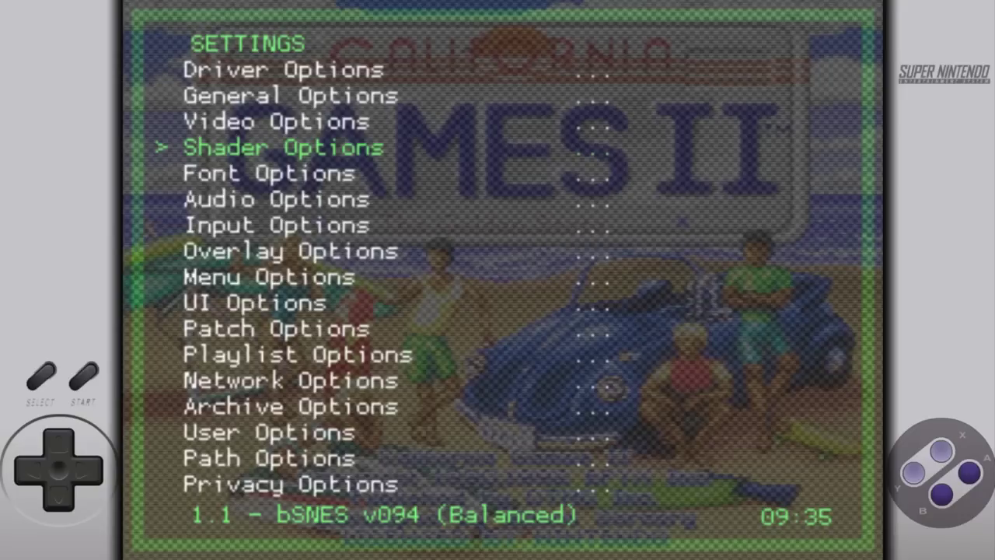
key("Down")
key("Down")
key("Down")
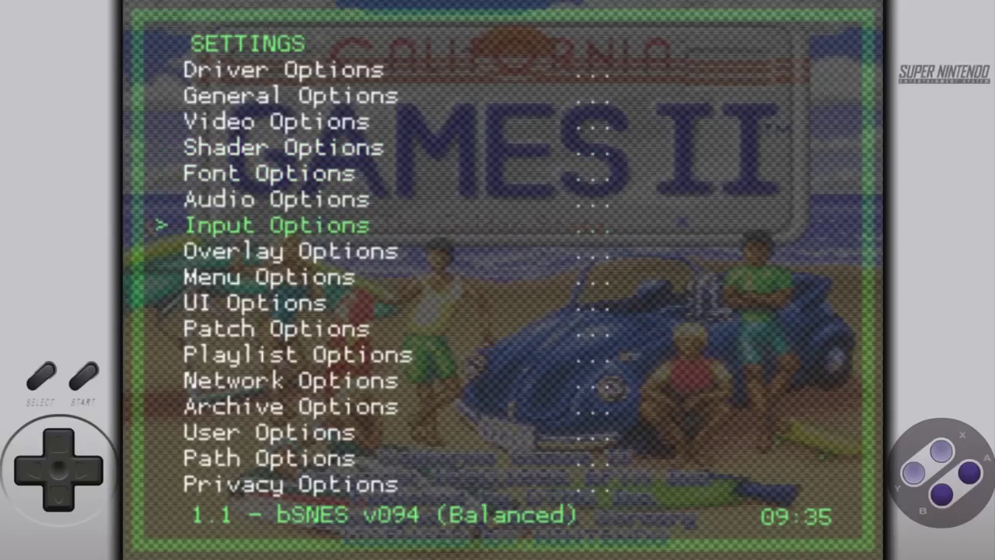
key("Return")
key("Down")
key("Down")
key("Down")
key("Down")
key("Down")
key("Down")
key("Down")
key("Down")
key("Down")
key("Down")
key("Down")
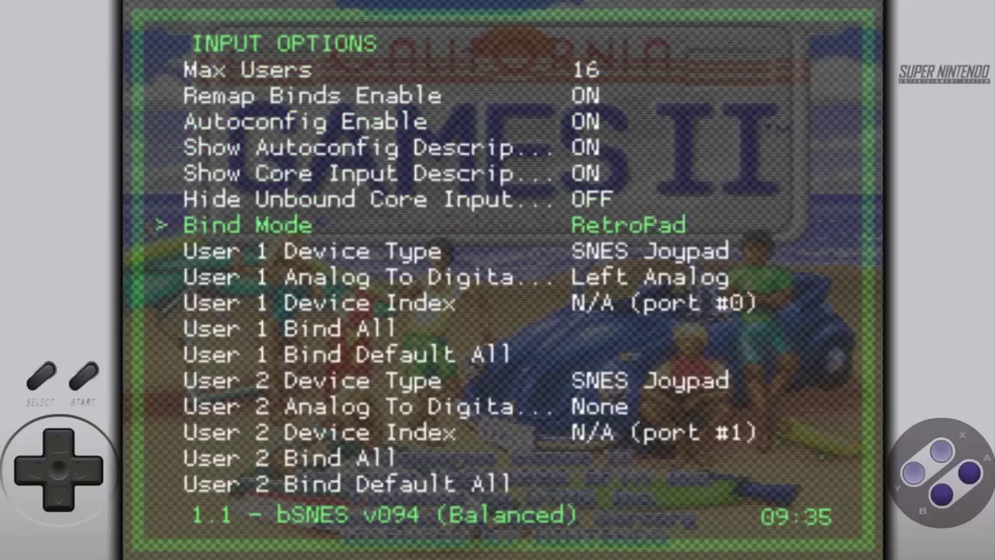
key("Down")
key("Up")
key("Up")
key("Up")
key("Down")
key("Down")
key("Down")
key("Up")
key("Up")
key("Up")
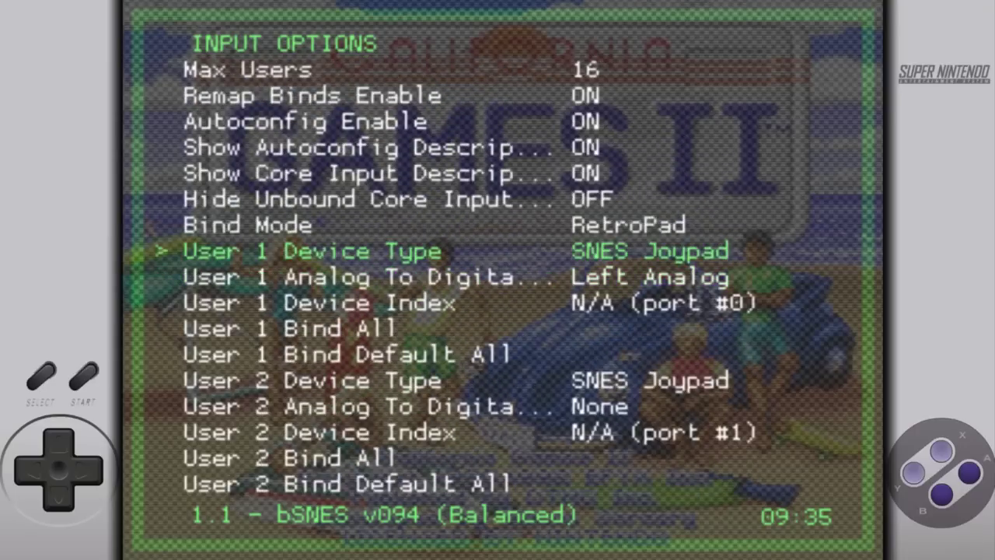
key("Up")
key("Down")
key("Down")
key("Up")
key("Down")
key("Down")
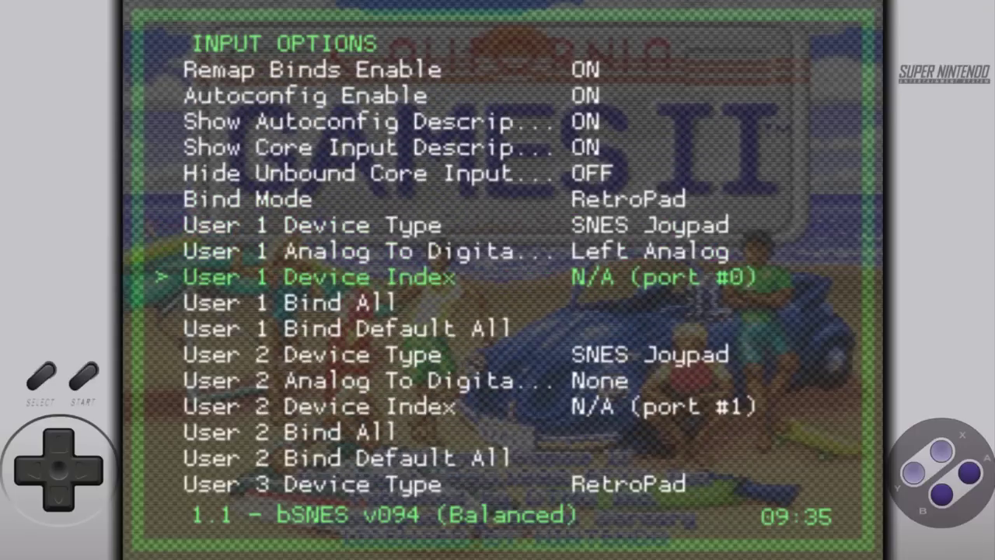
key("Down")
key("Down")
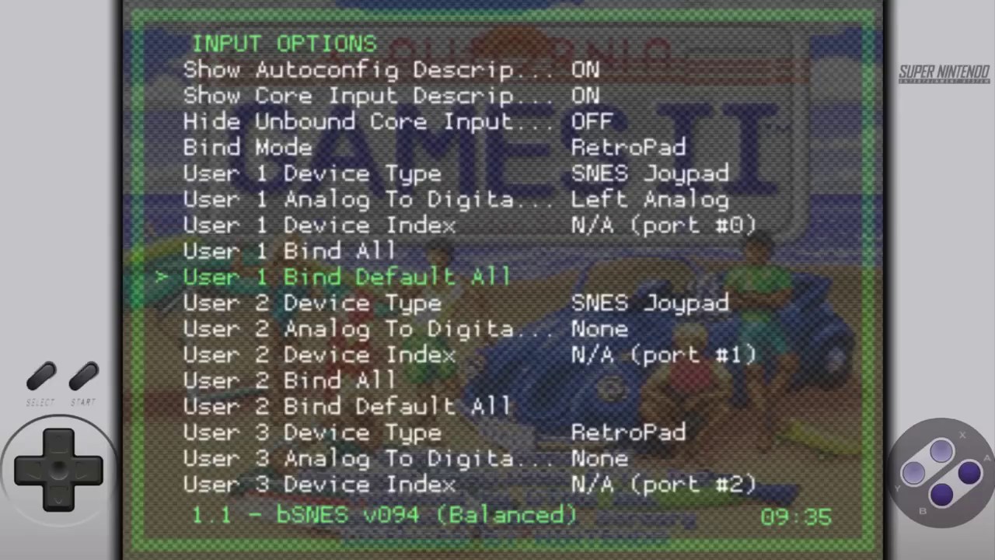
Return to the RetroArch main menu and examine the Configurations and Save New Config entries.
key("BackSpace")
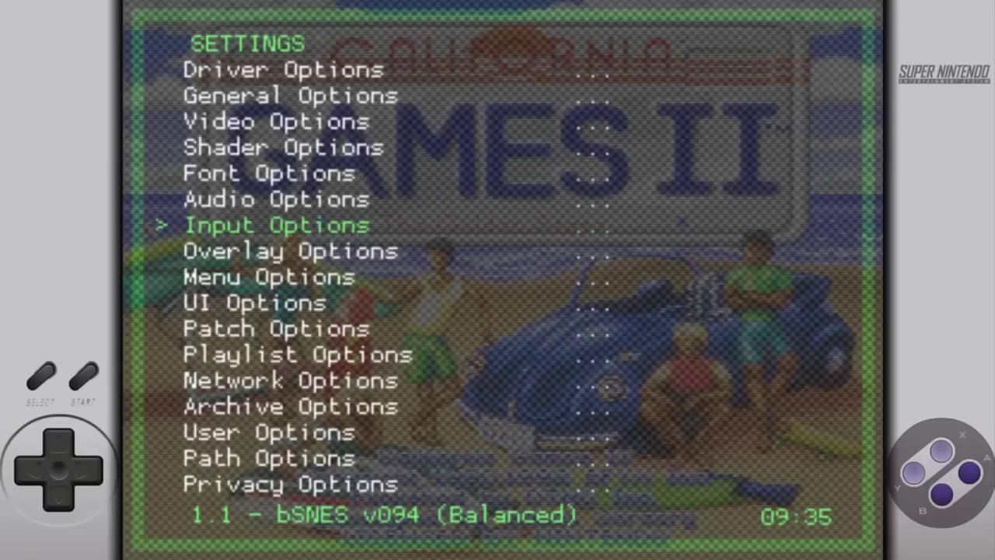
key("BackSpace")
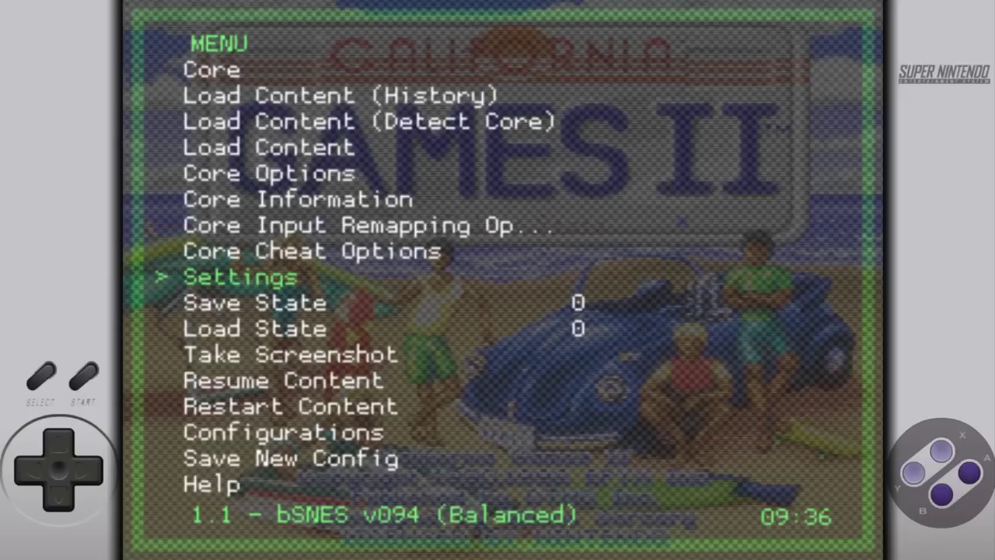
key("Down")
key("Down")
key("Down")
key("Down")
key("Down")
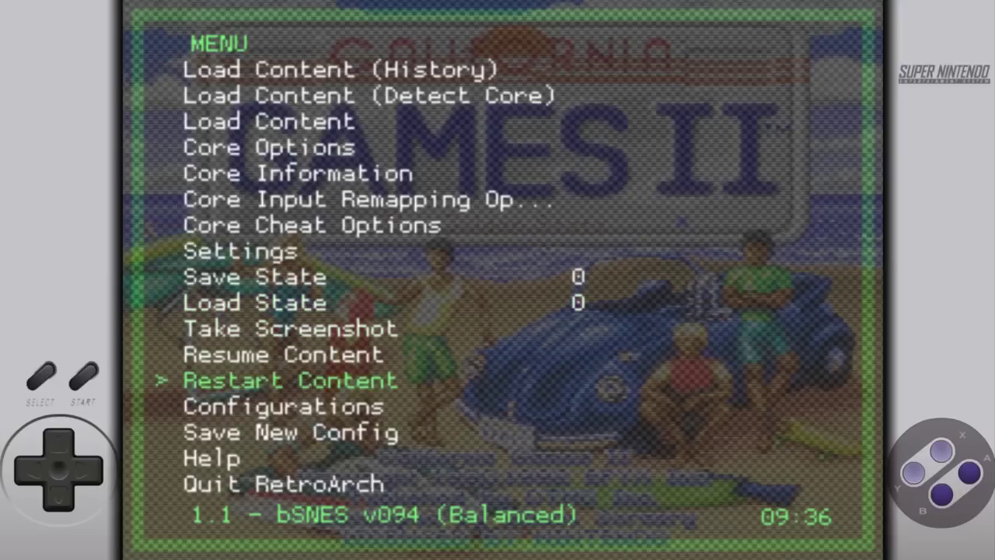
key("Down")
key("Down")
key("Up")
key("Up")
key("Down")
key("Down")
key("Down")
key("Up")
key("Up")
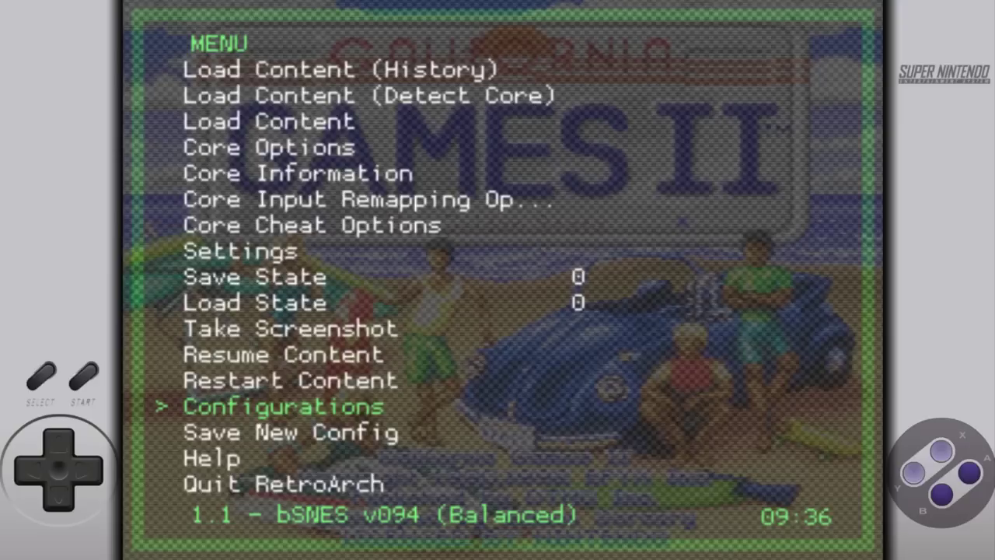
key("Down")
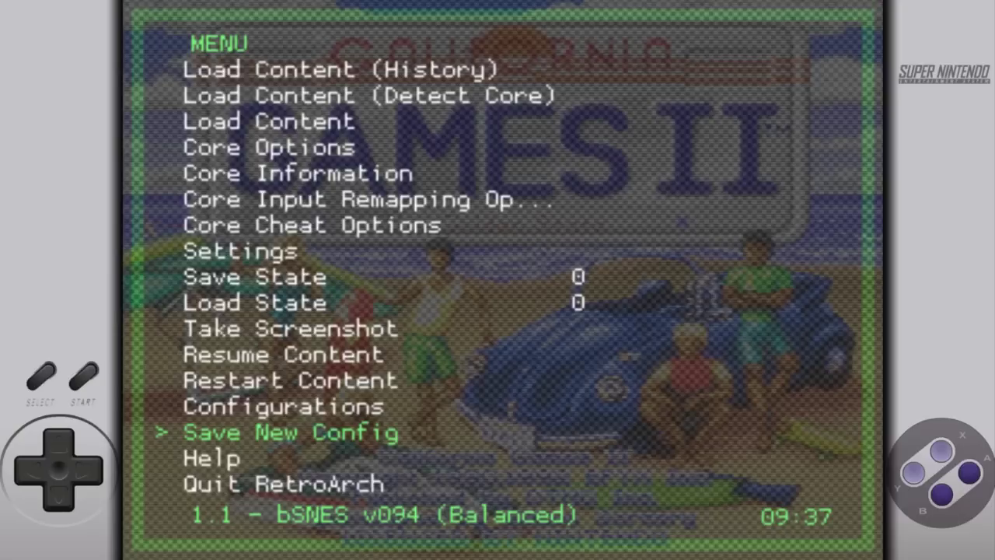
Quit RetroArch and return to the audited games list in HyperLaunch HQ.
key("Down")
key("Down")
key("Down")
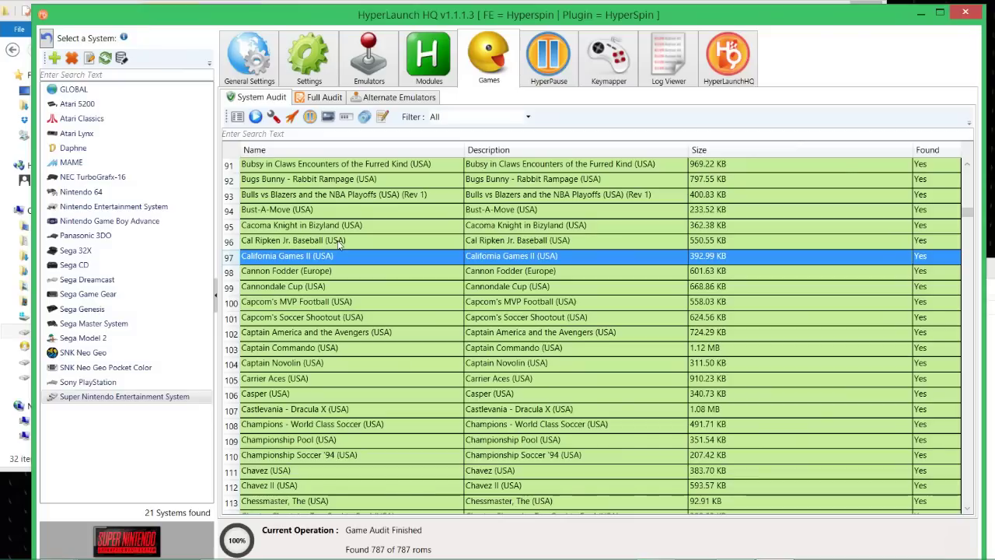
Minimise HyperLaunch HQ and start HyperHQ from the Hyperspin folder on MEDIA (D:).
left_click(922, 16)
scroll(271, 351, "down", 1)
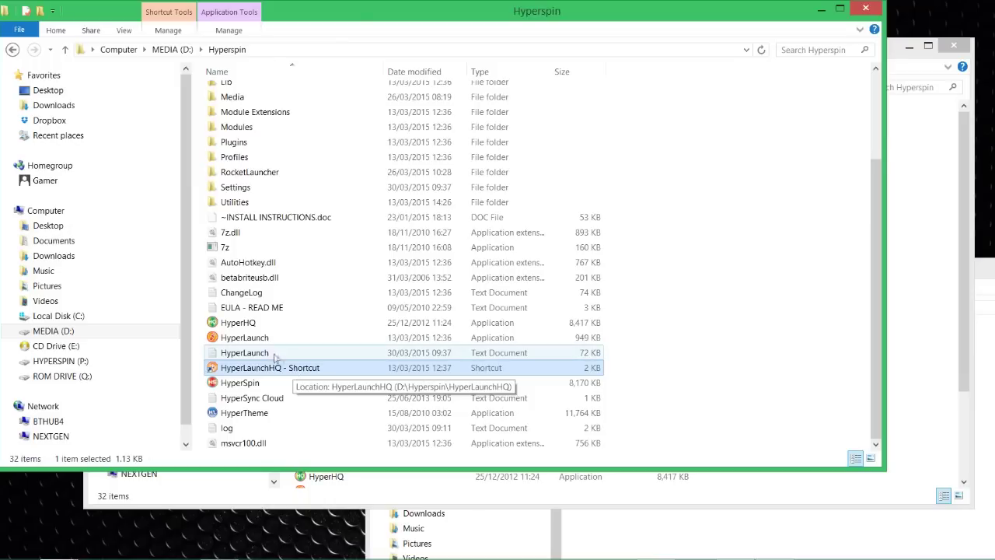
double_click(259, 325)
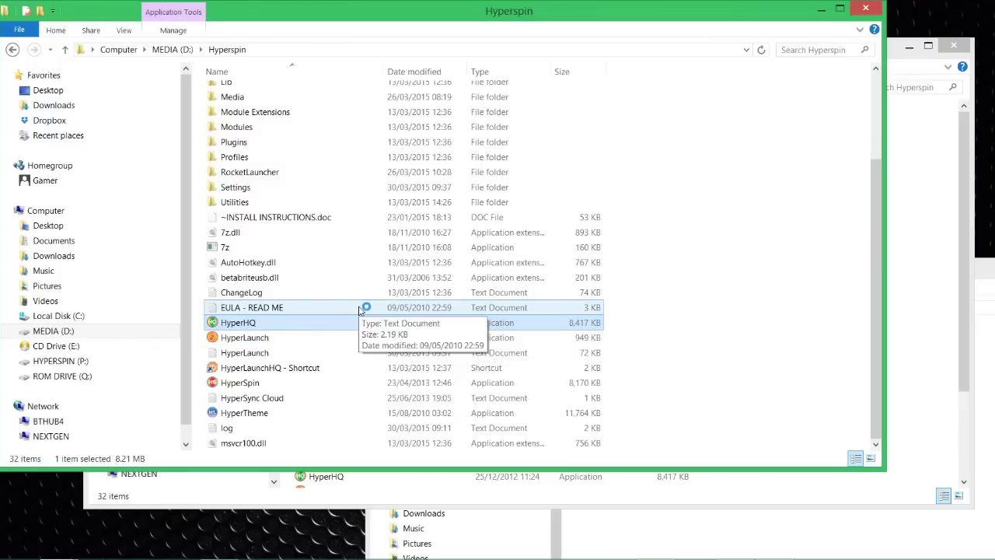
mouse_move(665, 548)
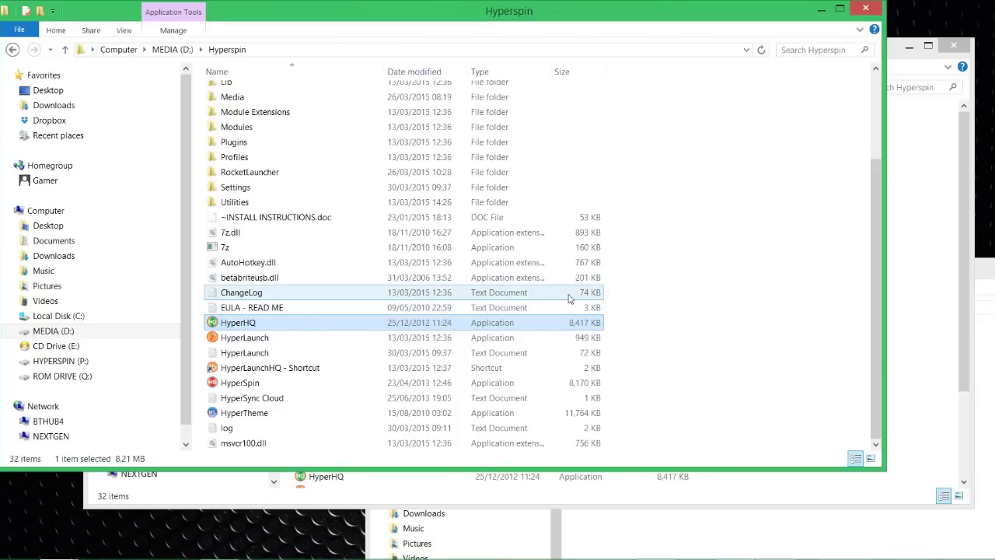
Shift the Hyperspin folder window slightly on the desktop and try to start HyperHQ again.
left_click_drag(299, 19, 318, 39)
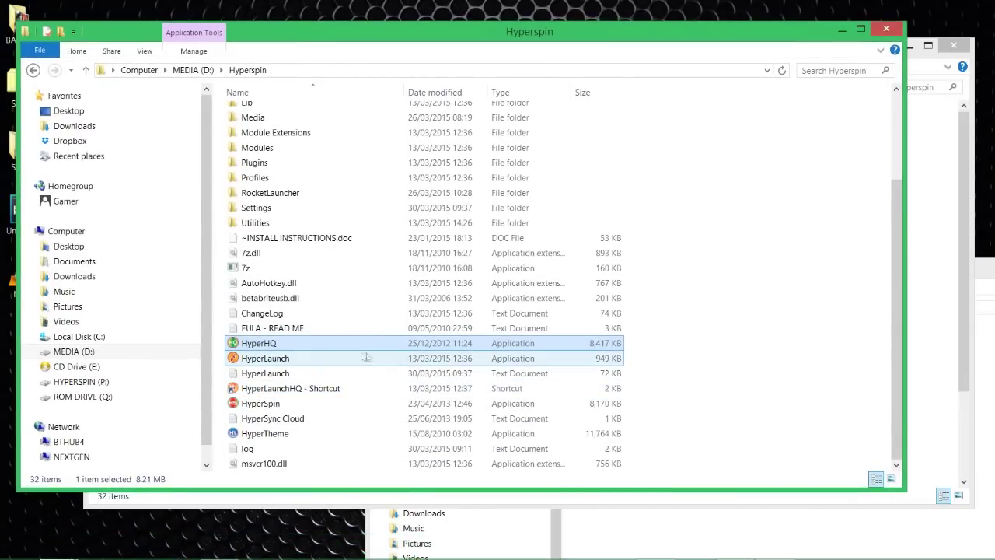
mouse_move(286, 347)
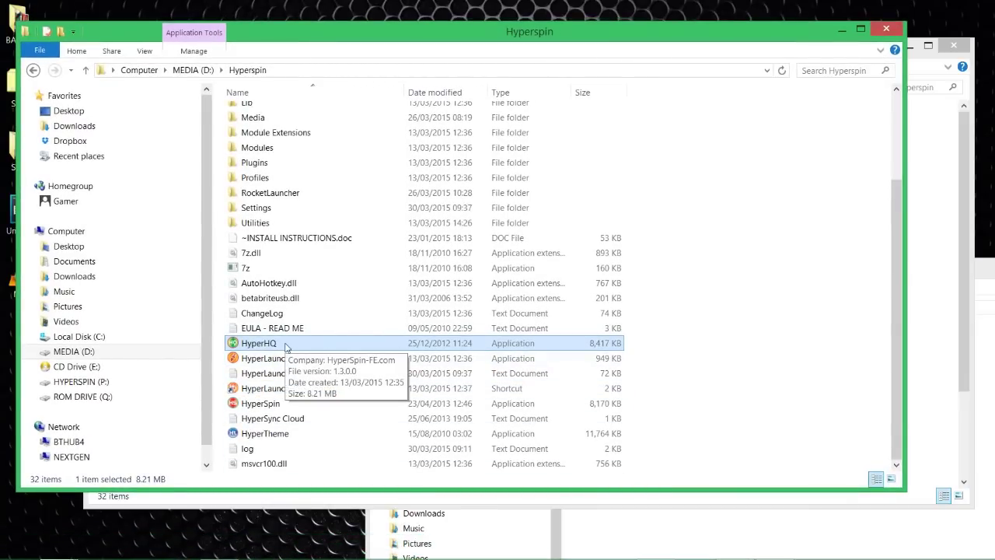
double_click(262, 342)
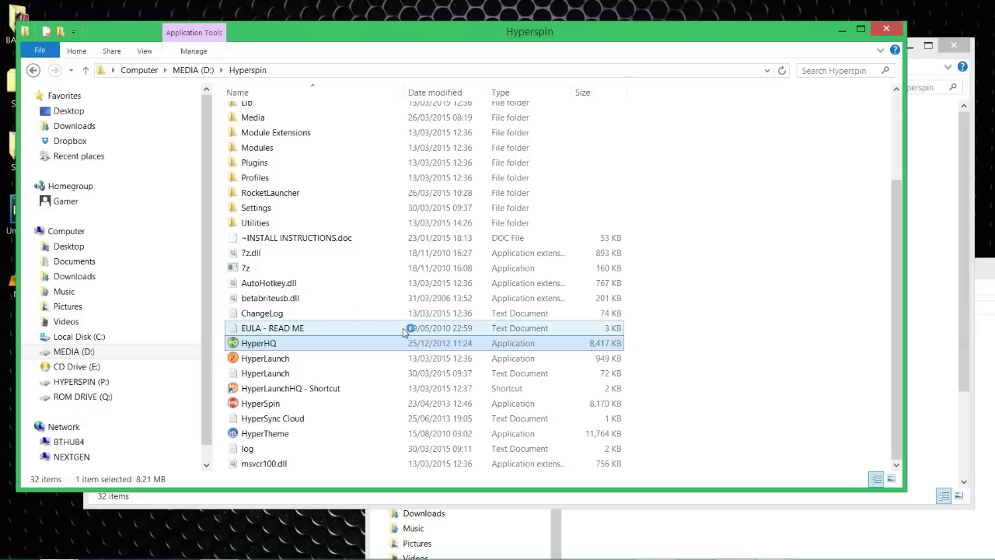
mouse_move(404, 332)
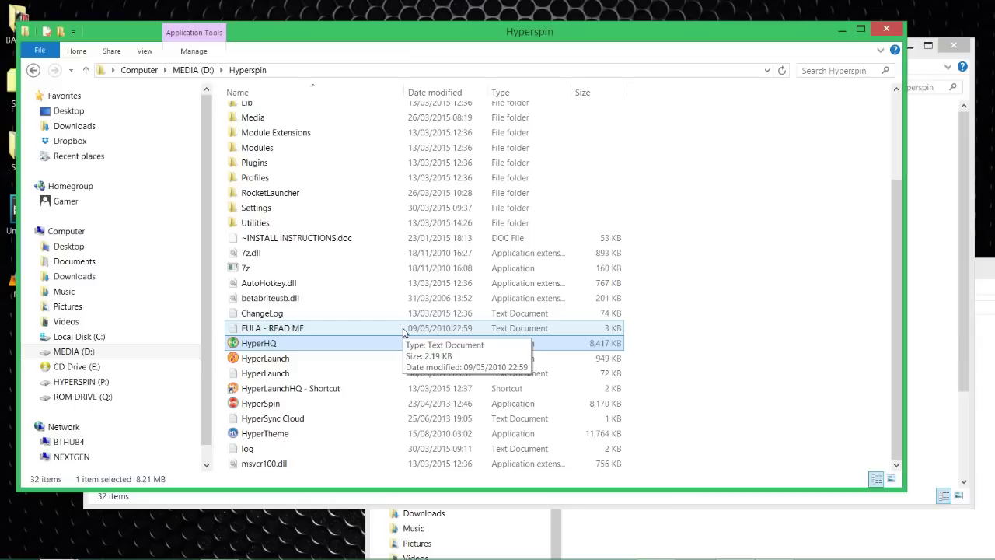
left_click(719, 312)
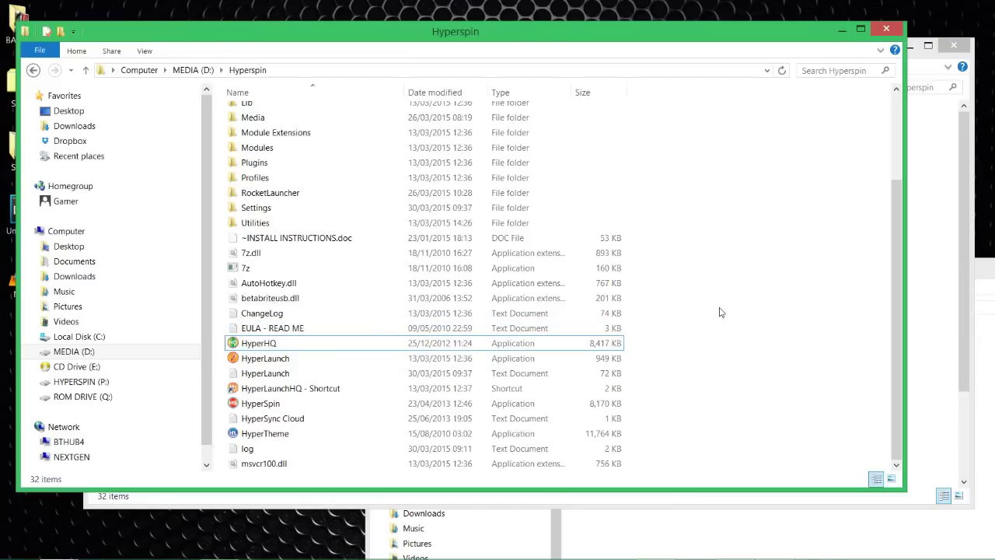
Open Task Manager and end the HyperHQ processes running in the background.
mouse_move(599, 556)
key("ctrl+alt+Delete")
key("Down")
key("Down")
key("Down")
key("Down")
key("Return")
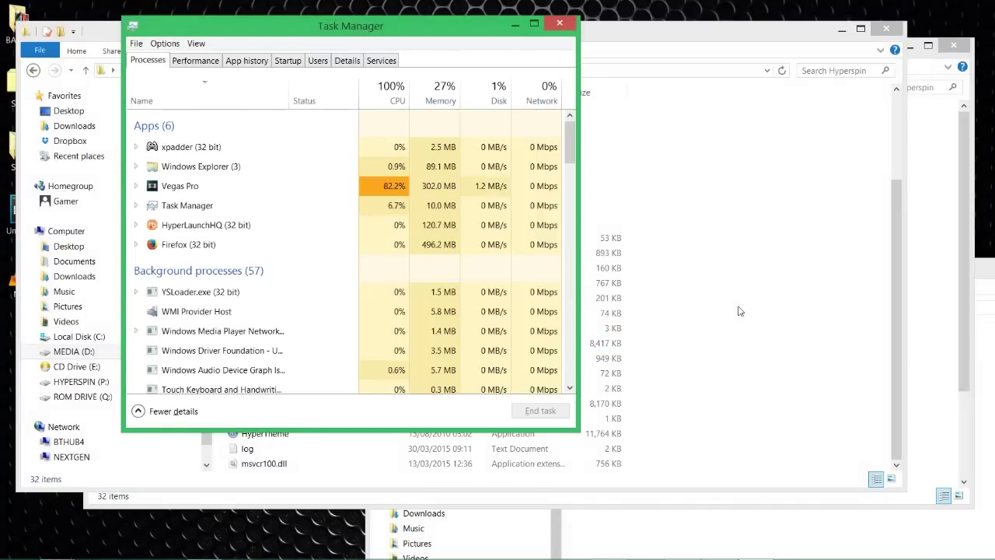
scroll(302, 297, "down", 10)
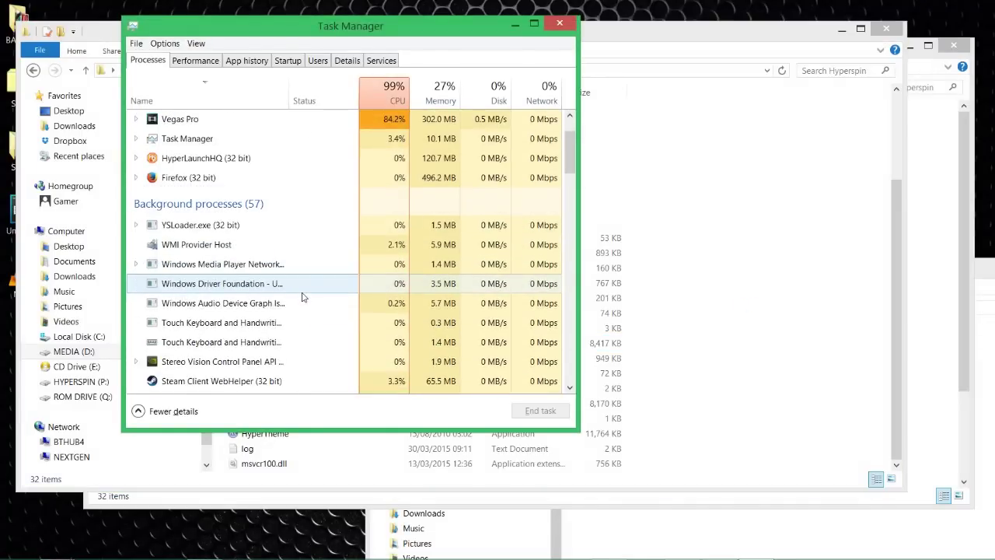
scroll(303, 296, "down", 5)
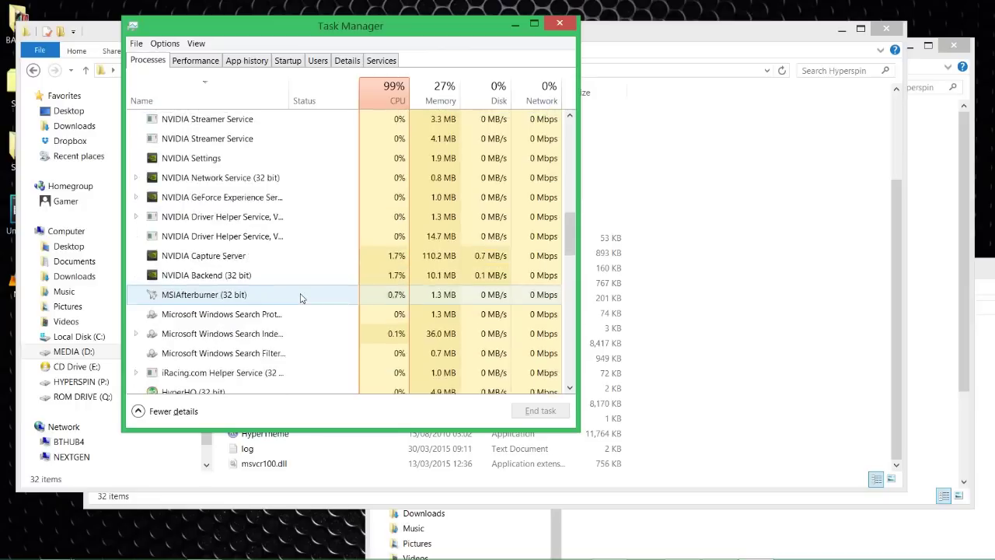
left_click(264, 313)
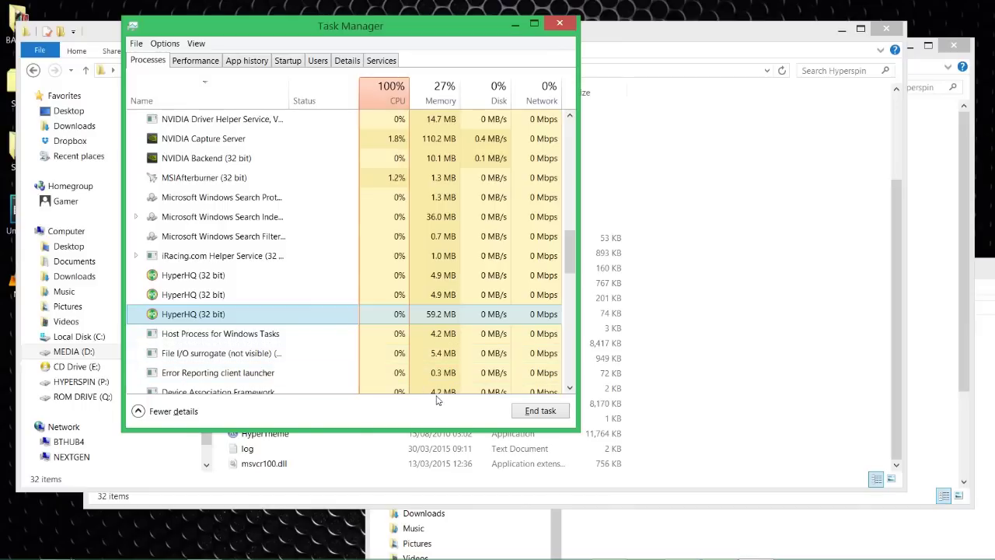
left_click(525, 417)
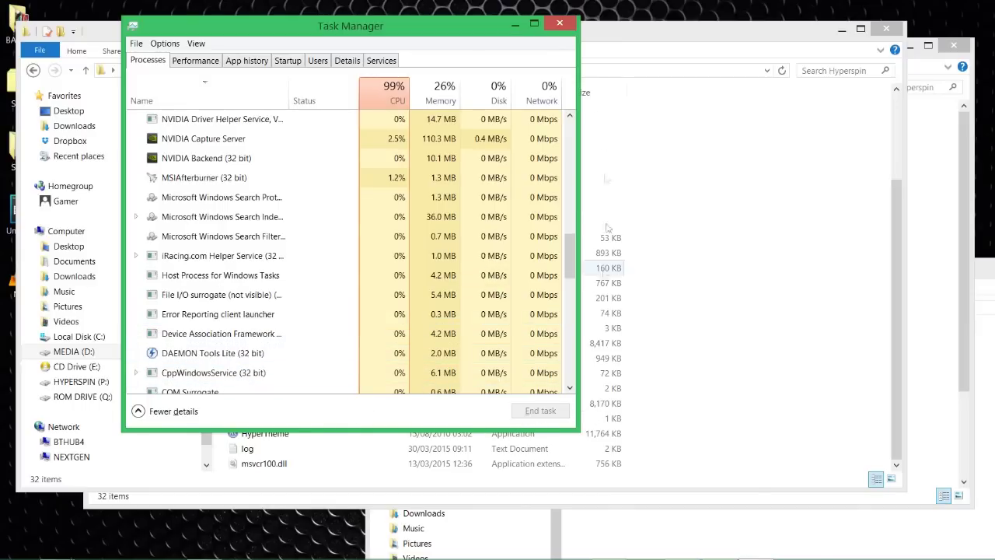
Close Task Manager and start HyperHQ from the Hyperspin folder.
left_click(559, 24)
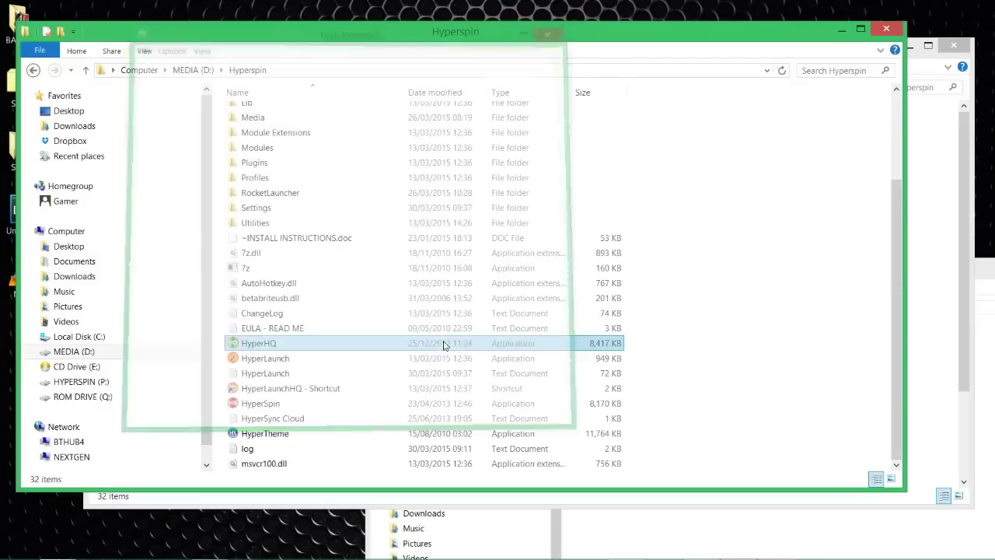
left_click(288, 345)
double_click(288, 345)
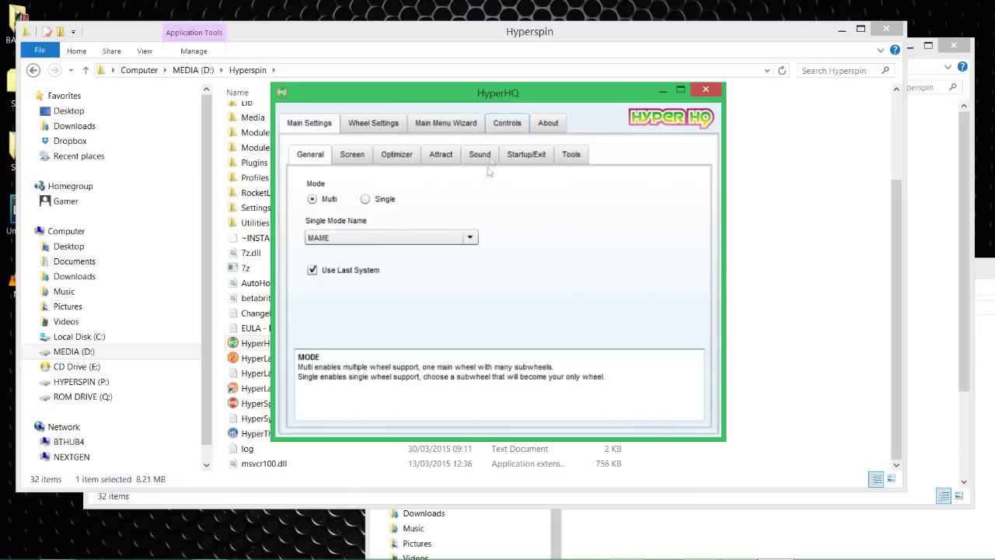
Open the wheel settings for the Super Nintendo Entertainment System.
left_click(376, 126)
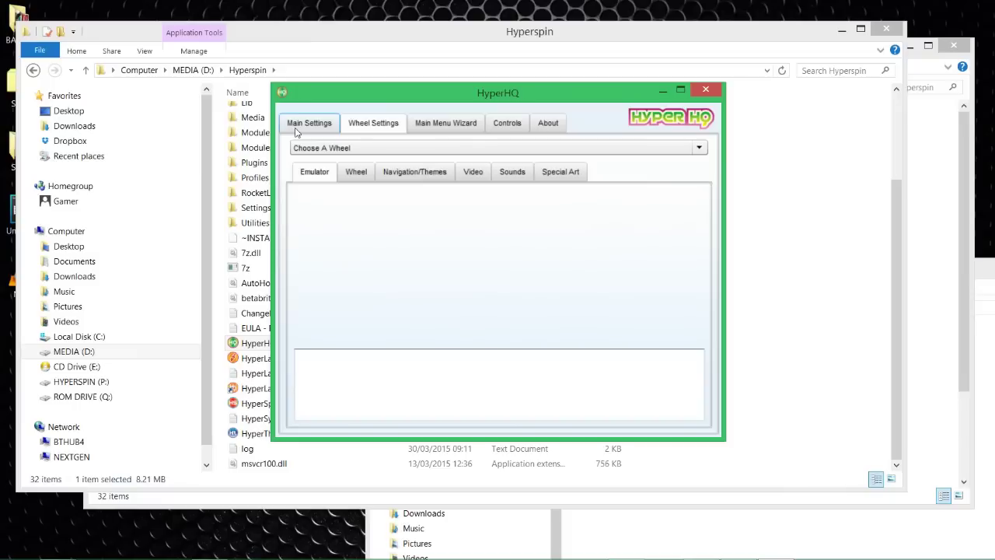
left_click(335, 151)
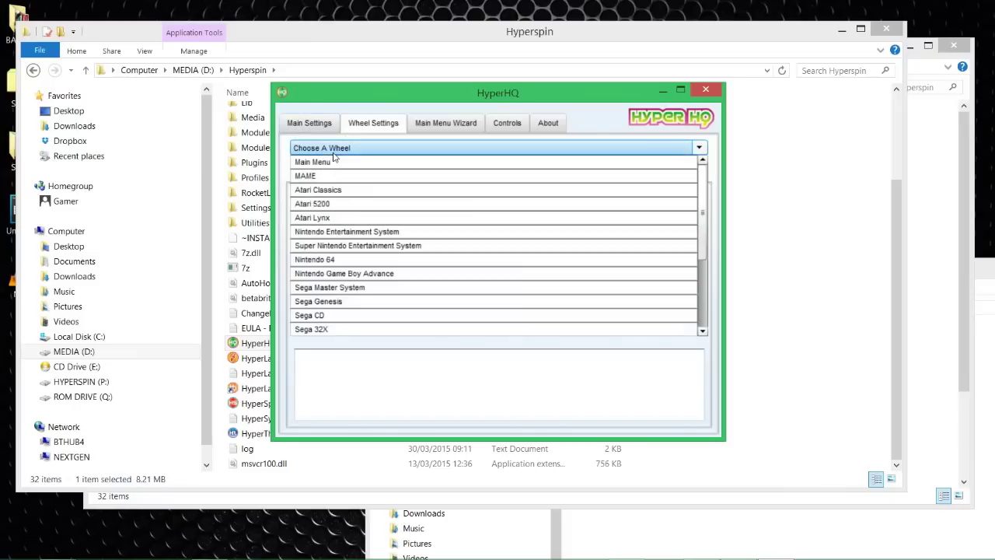
left_click(372, 253)
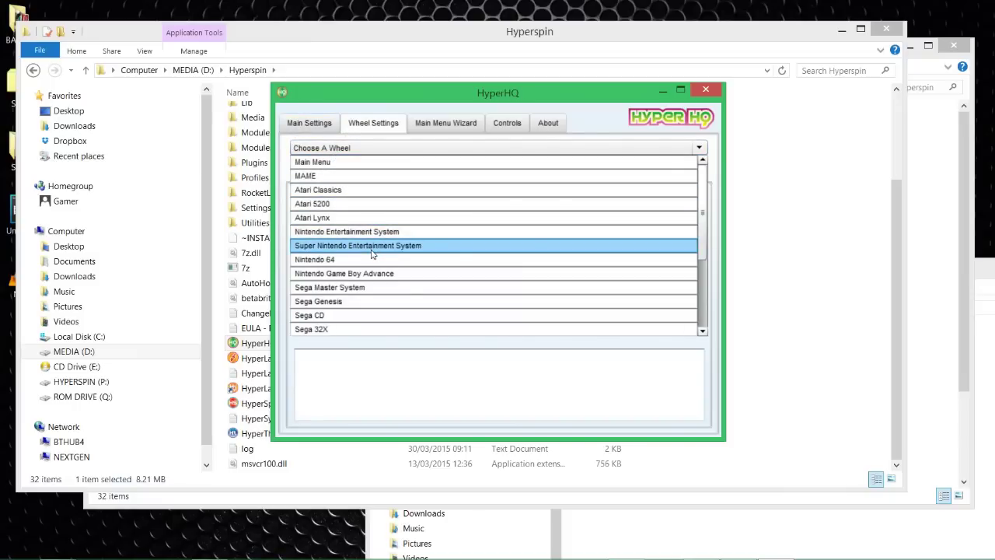
left_click(455, 255)
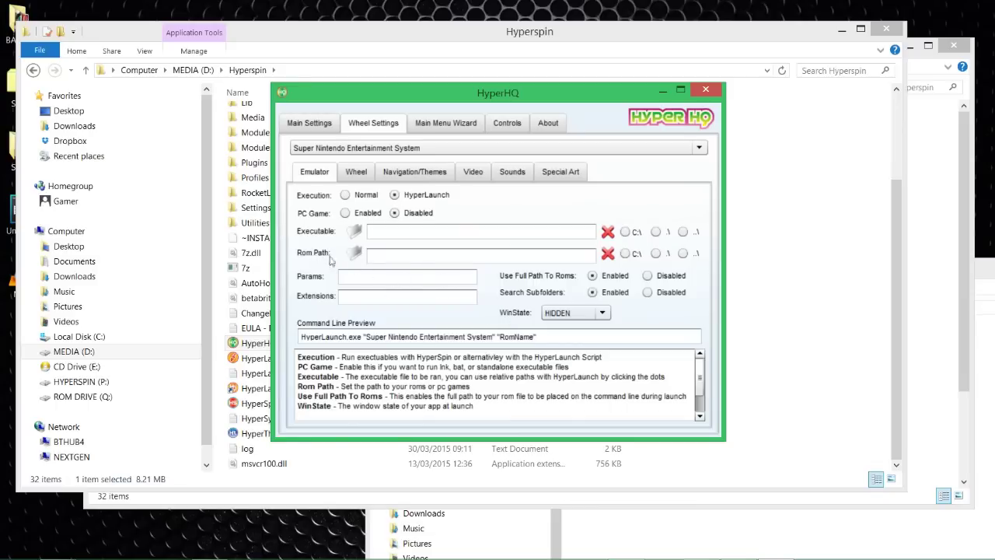
Set the Rom Path to P:\ROMs\Nintendo - Super Nintendo Entertainment System\ and the extensions to 7z,rar,zip.
left_click(359, 257)
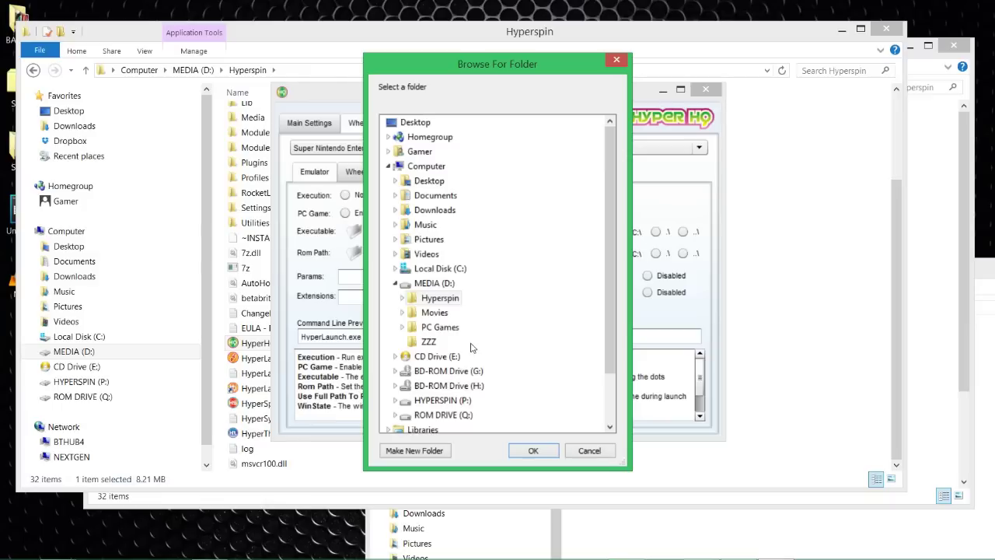
double_click(442, 400)
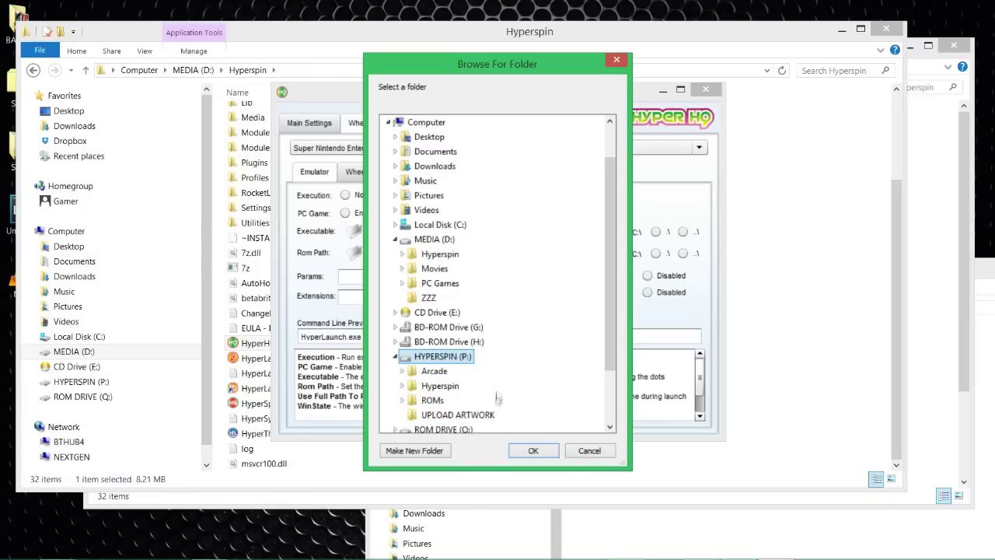
double_click(432, 401)
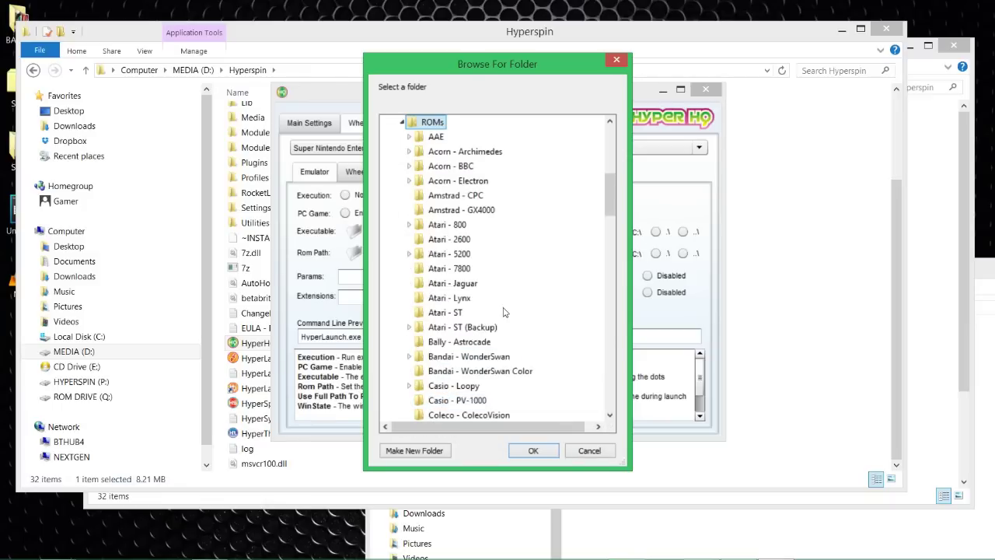
scroll(500, 314, "down", 12)
scroll(500, 315, "down", 8)
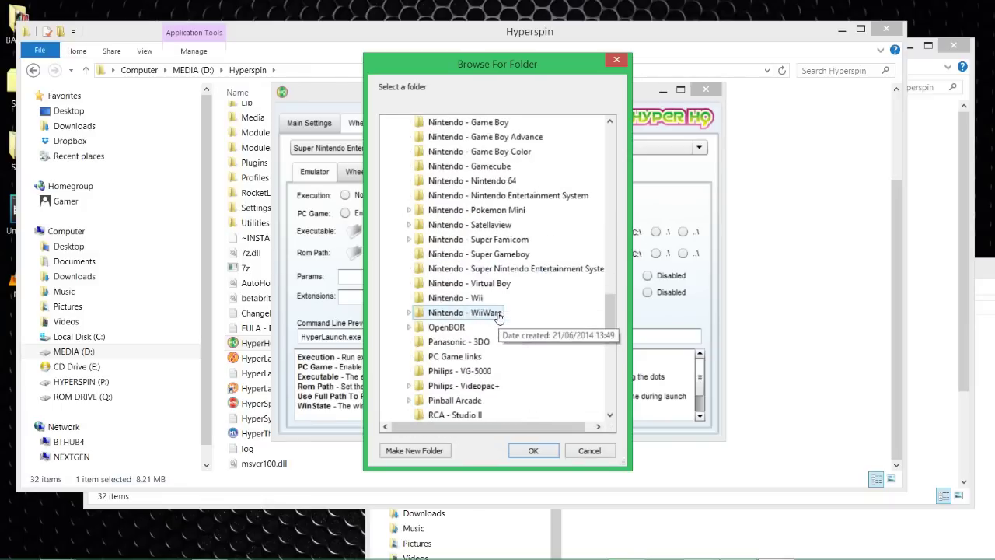
left_click(497, 275)
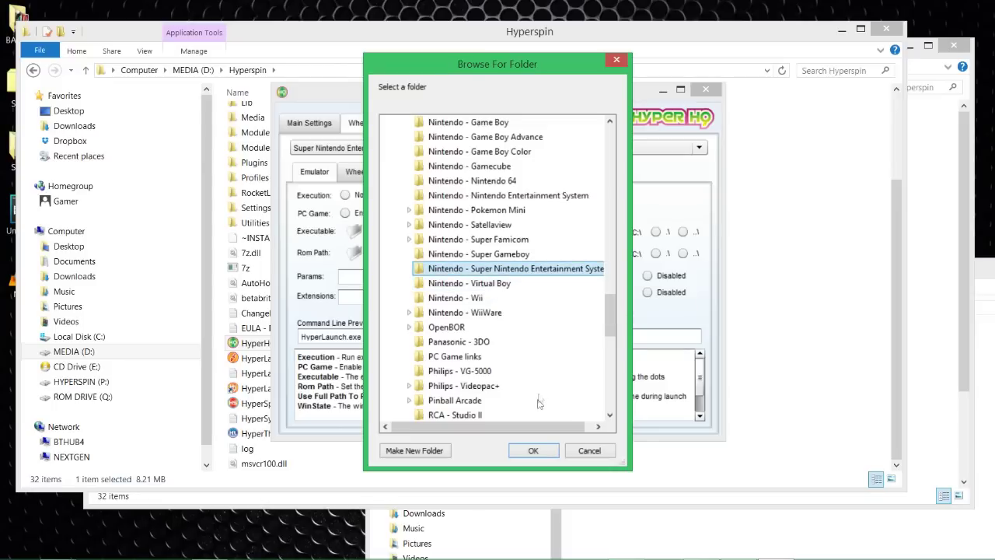
left_click(533, 450)
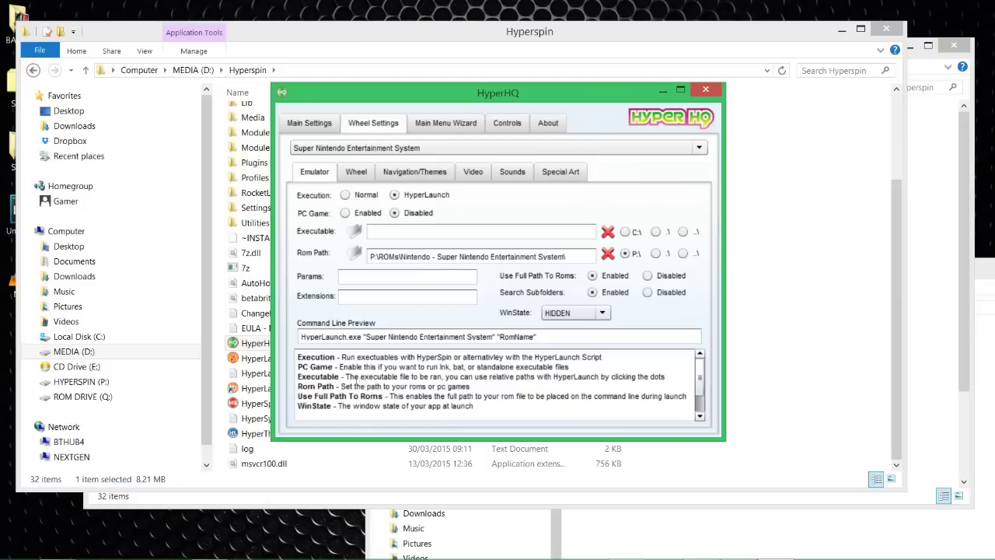
left_click(351, 296)
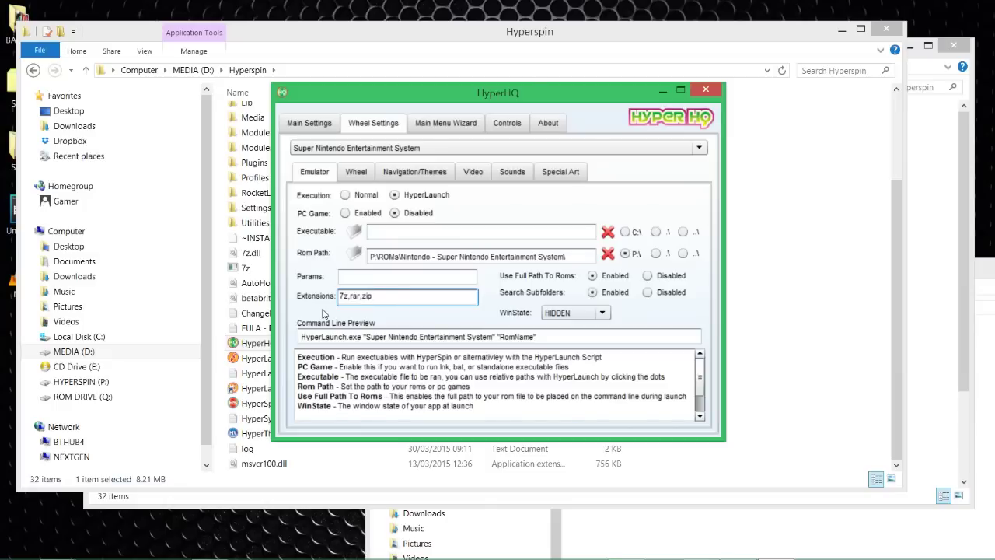
Set the wheel's alpha to 0 and its style to vertical.
left_click(355, 173)
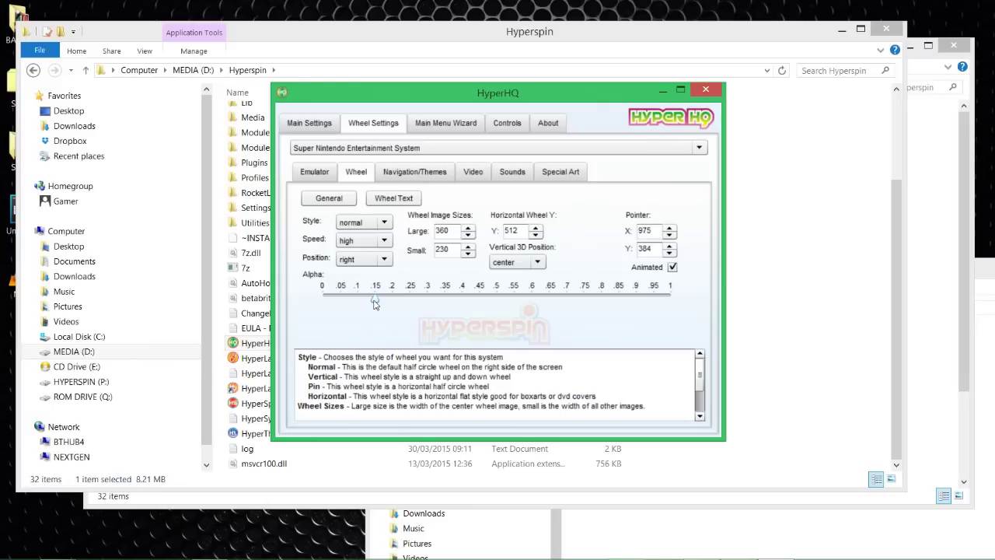
left_click_drag(374, 303, 289, 306)
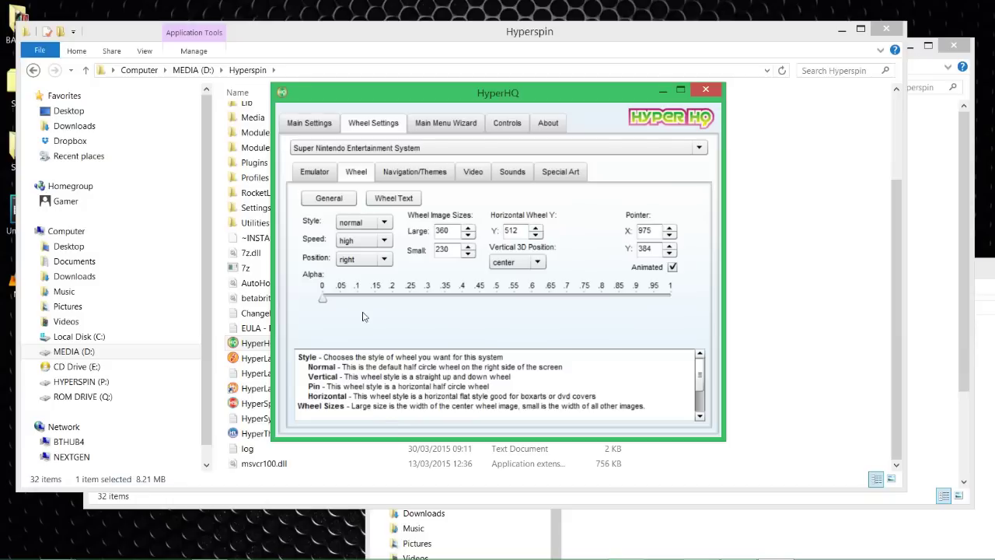
left_click(373, 224)
left_click(364, 250)
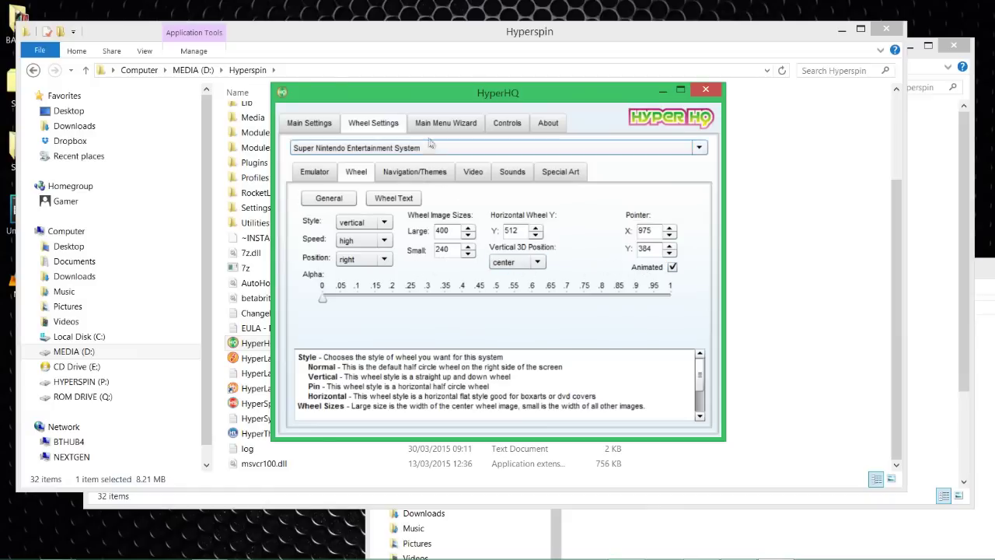
Enable Roms Only, Wheels Only, Return to last game and Remove Textfield Info in the navigation and theme settings.
left_click(389, 179)
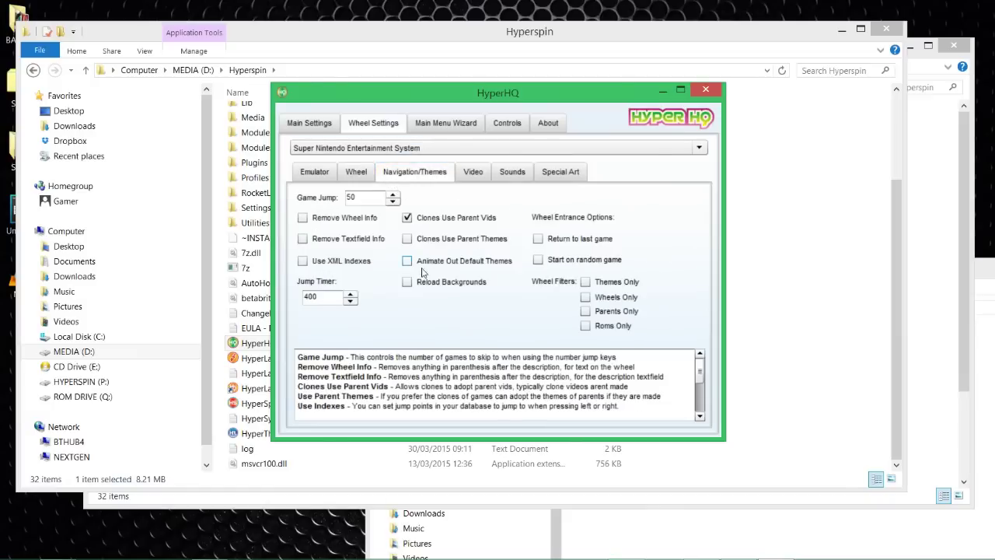
left_click(585, 326)
left_click(585, 297)
left_click(538, 239)
left_click(302, 238)
View the wheel's video path and disable the wheel game sounds.
left_click(467, 175)
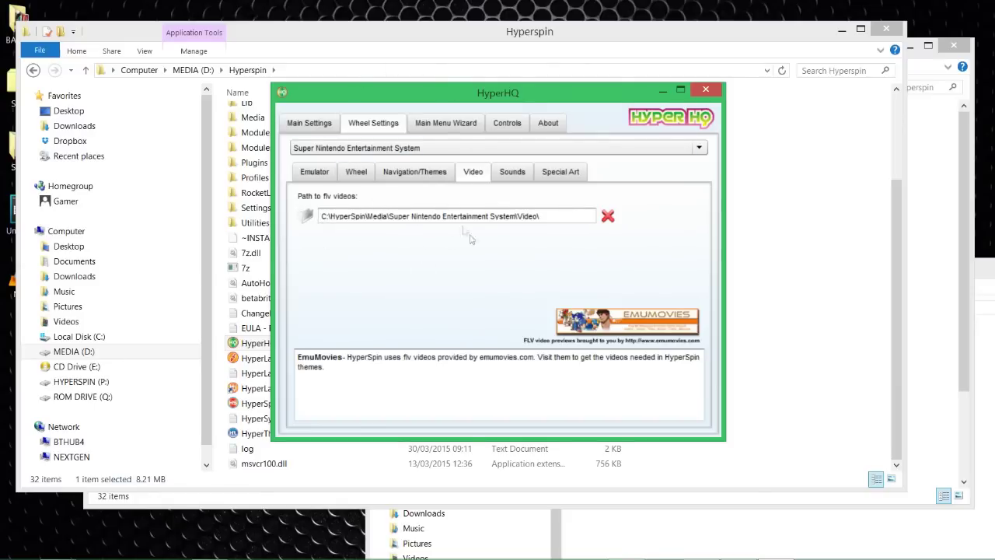
left_click(513, 173)
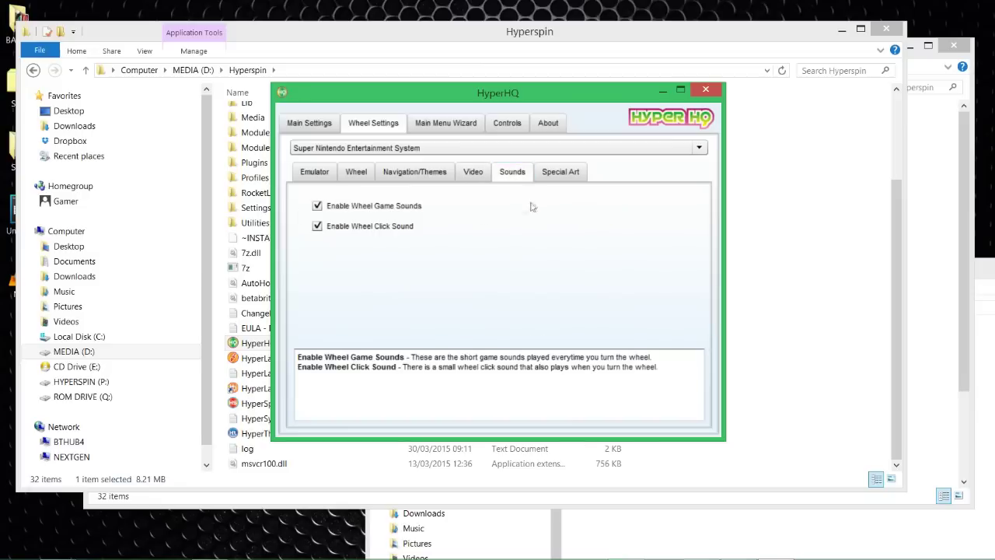
left_click(317, 206)
Disable Special Artwork A and C and turn off Use Default for Special Artwork B.
left_click(557, 173)
left_click(321, 205)
left_click(491, 205)
left_click(571, 207)
Position Special Artwork B at X 500 and Y 384.
left_click_drag(474, 235, 429, 238)
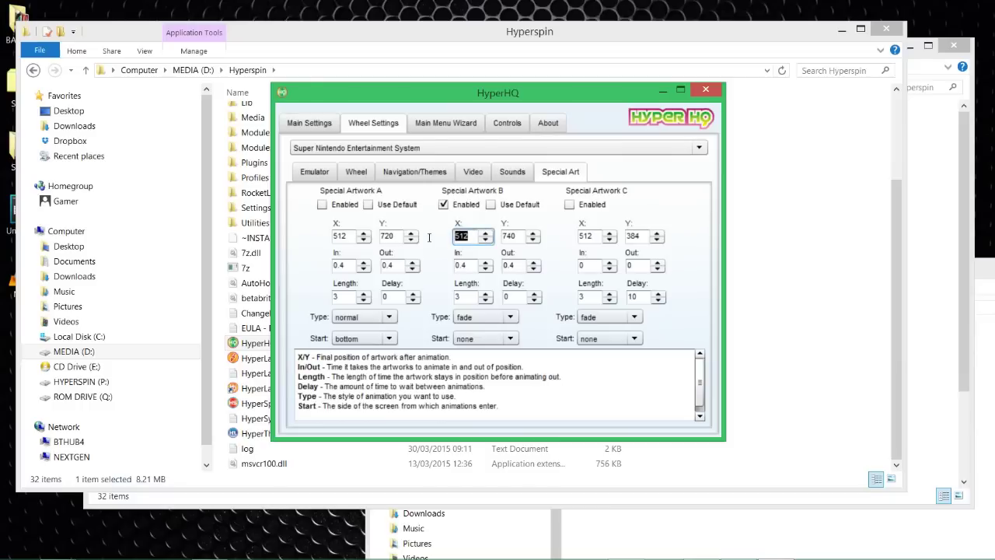
type("500")
left_click_drag(522, 235, 474, 245)
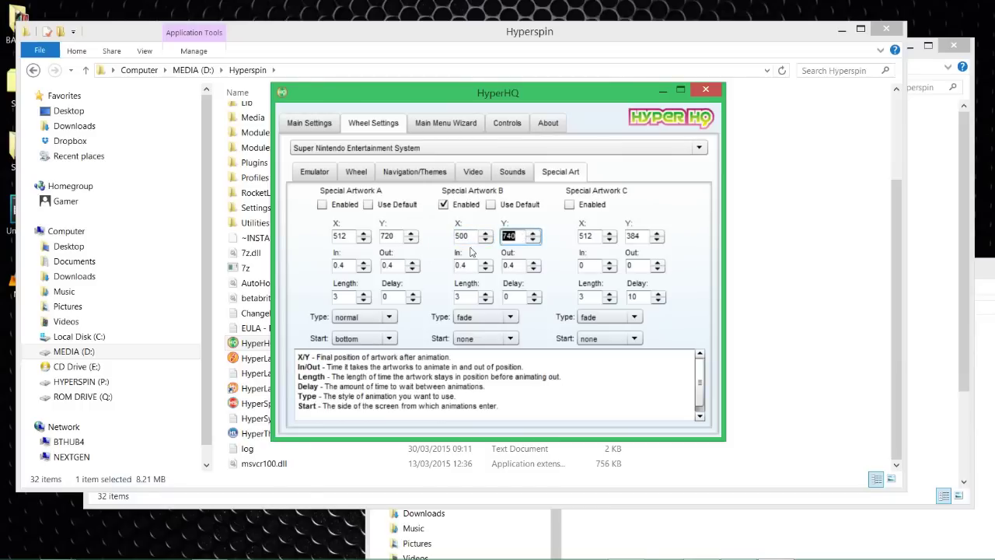
type("384")
Set Special Artwork B's In and Out times to 1 and its Delay to 3.
left_click_drag(468, 264, 424, 266)
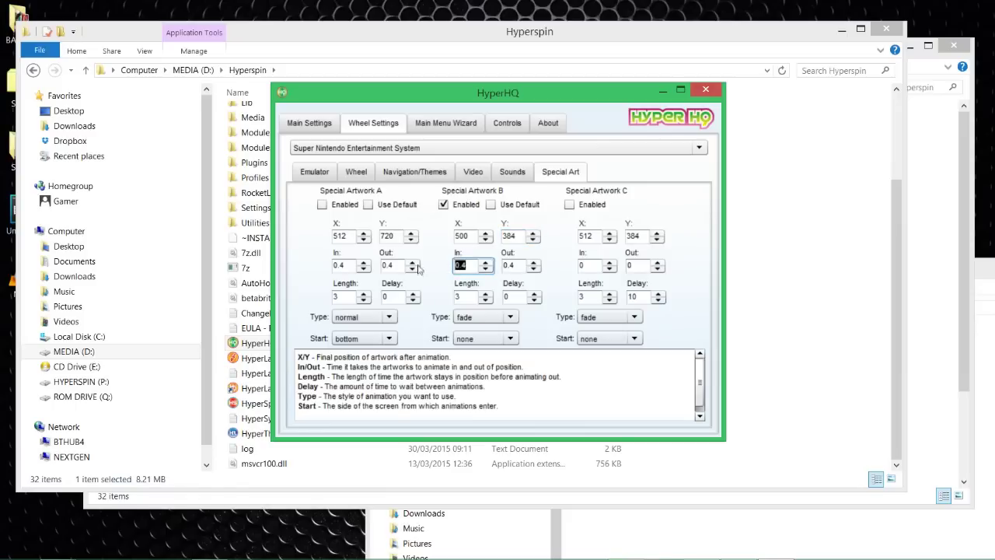
type("1")
key("Tab")
type("1")
key("Tab")
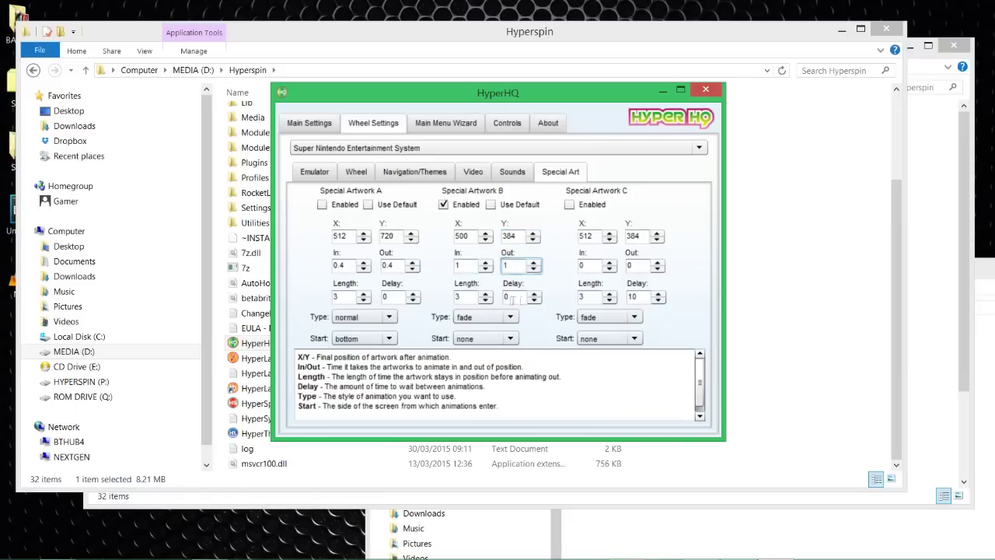
type("3")
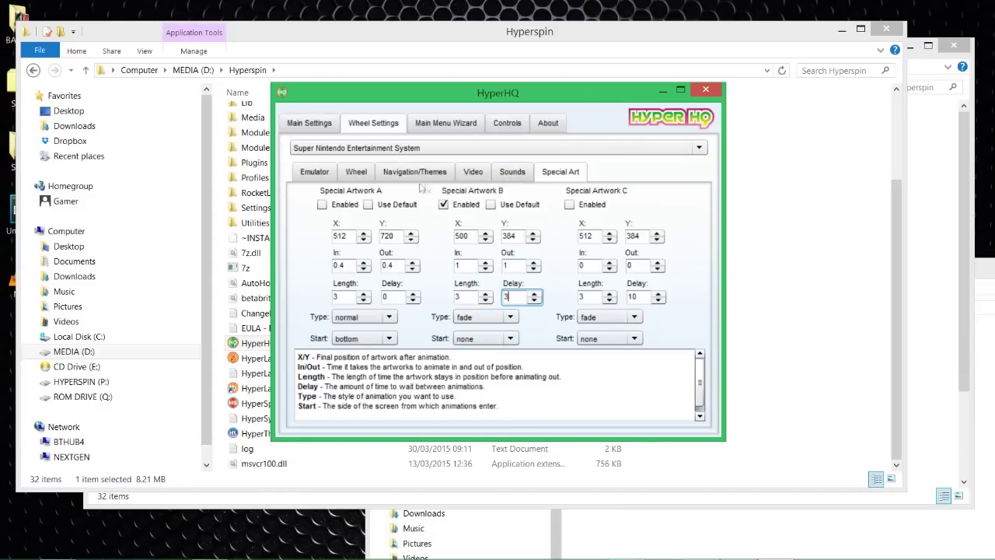
Review the wheel, emulator and navigation settings of the Super Nintendo Entertainment System, and close HyperHQ.
left_click(356, 172)
left_click(309, 176)
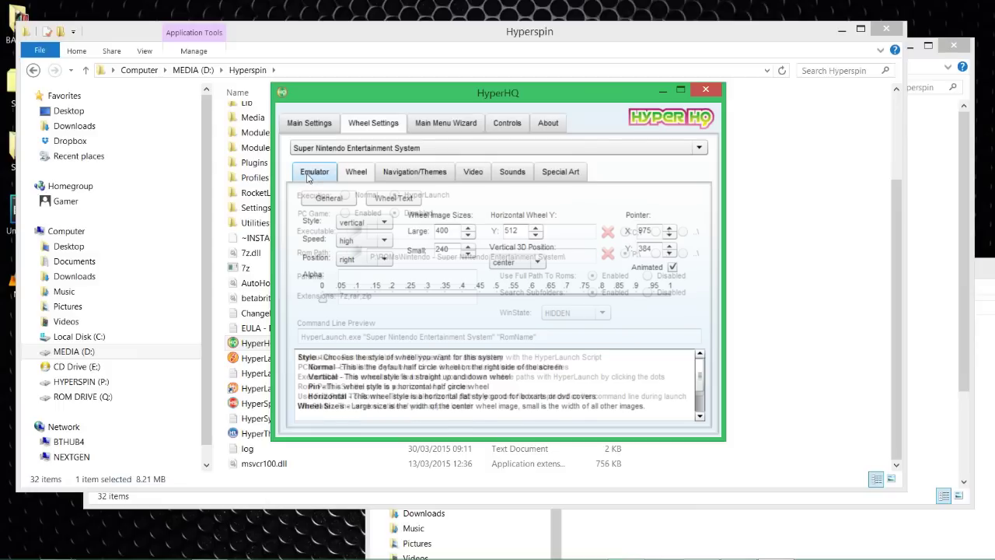
left_click(415, 172)
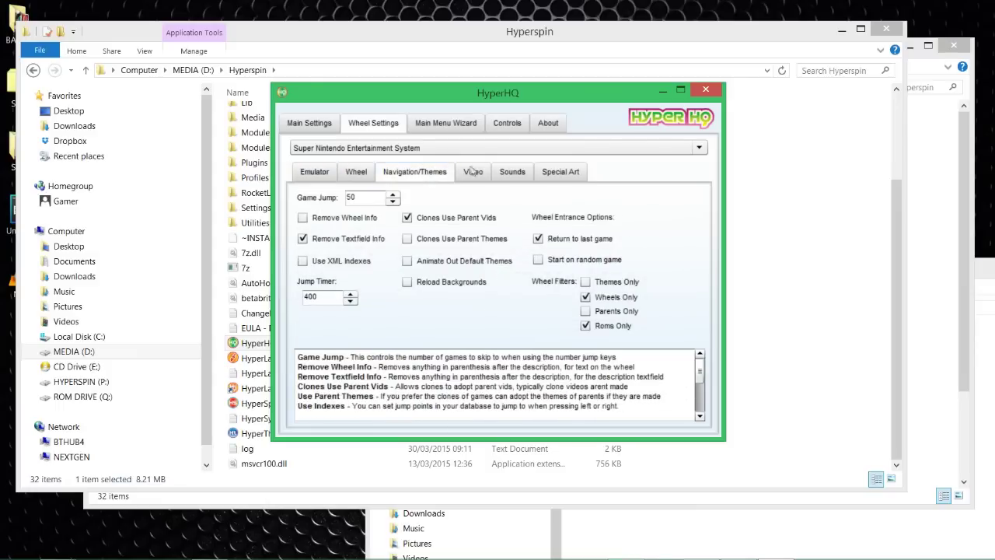
left_click(706, 88)
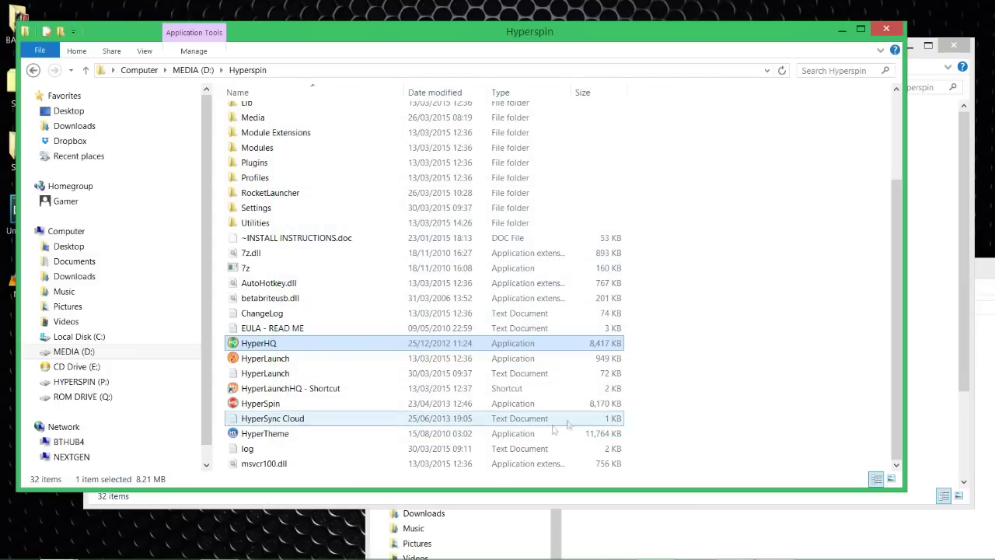
Start HyperSpin and open the Super Nintendo Entertainment System wheel from the main menu.
double_click(293, 402)
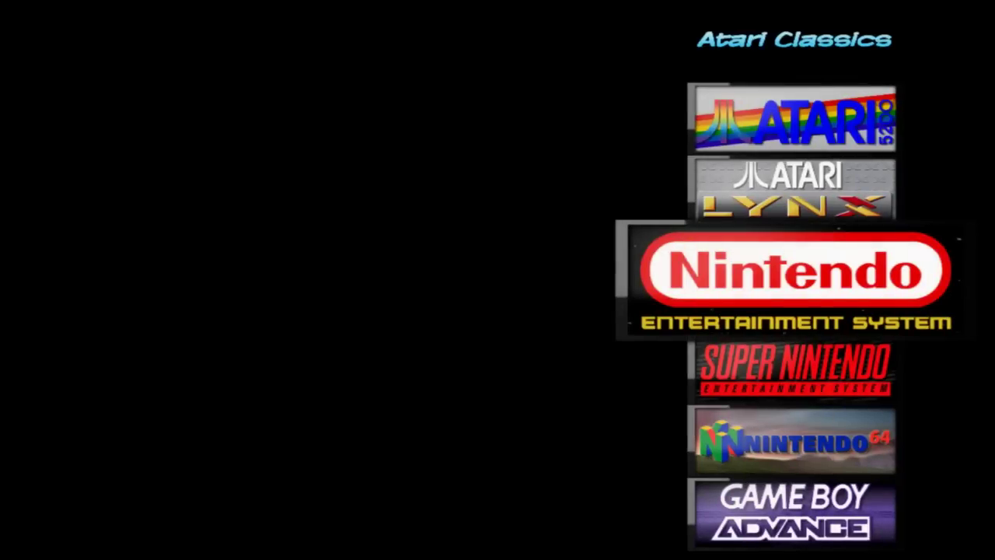
key("Return")
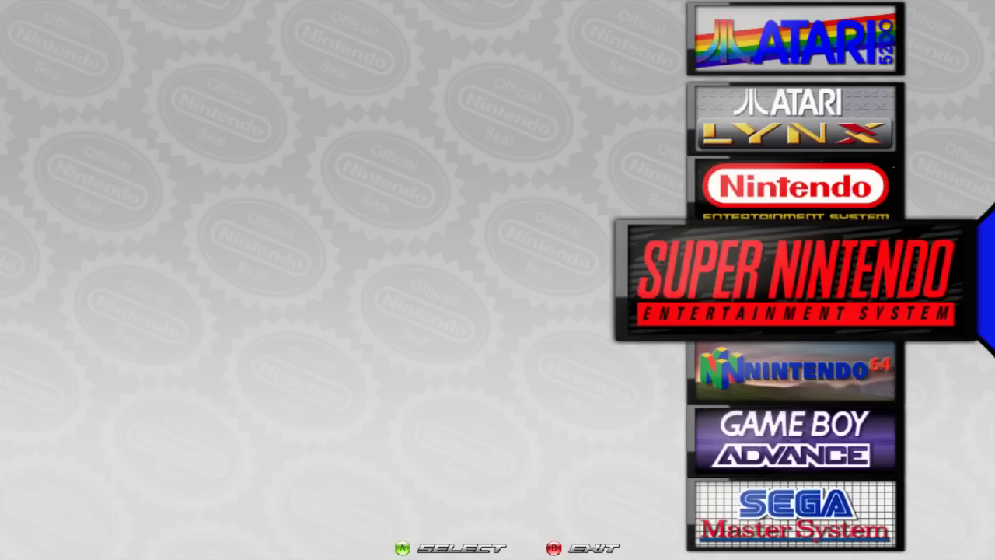
key("Return")
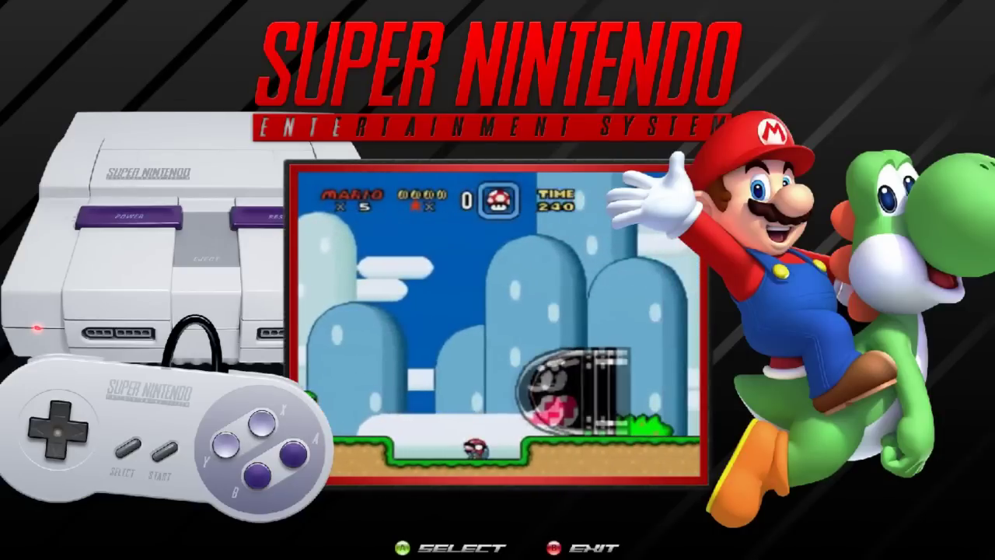
key("Return")
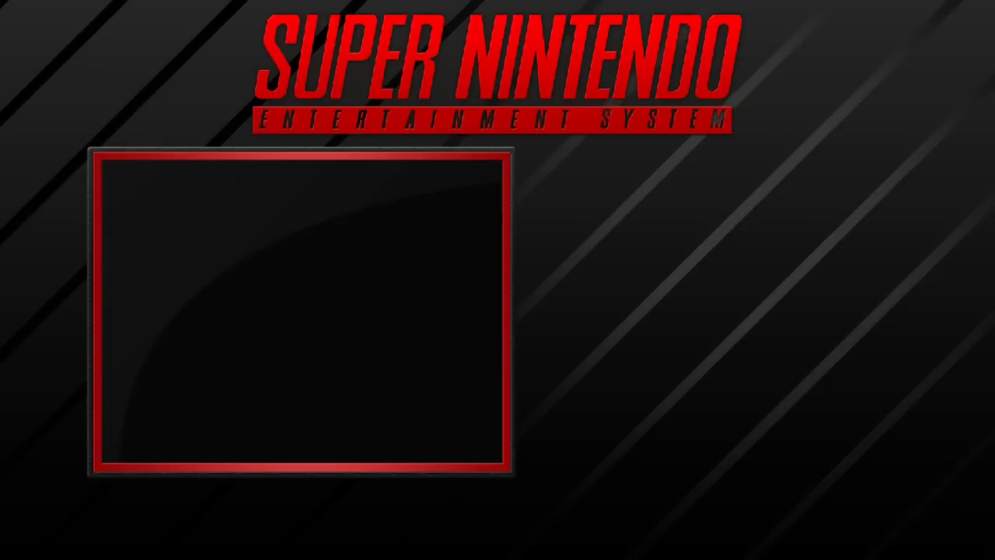
Leave the Super Nintendo Entertainment System wheel and exit HyperSpin to the Hyperspin folder.
key("Escape")
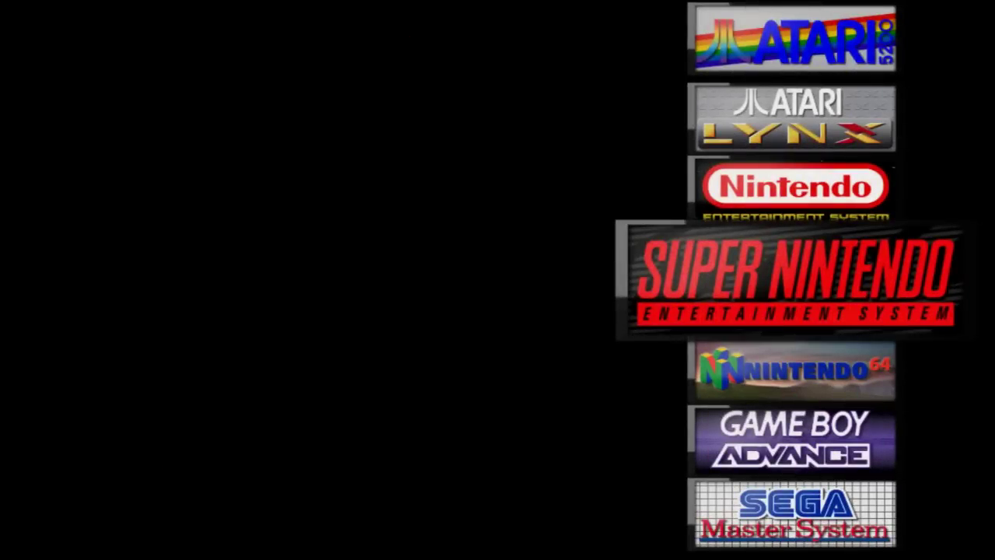
key("Escape")
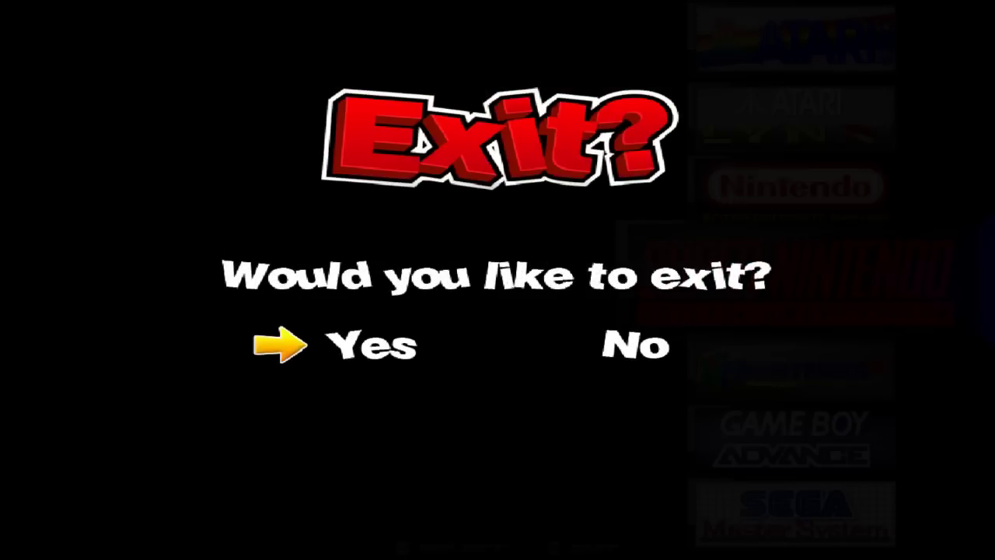
key("Return")
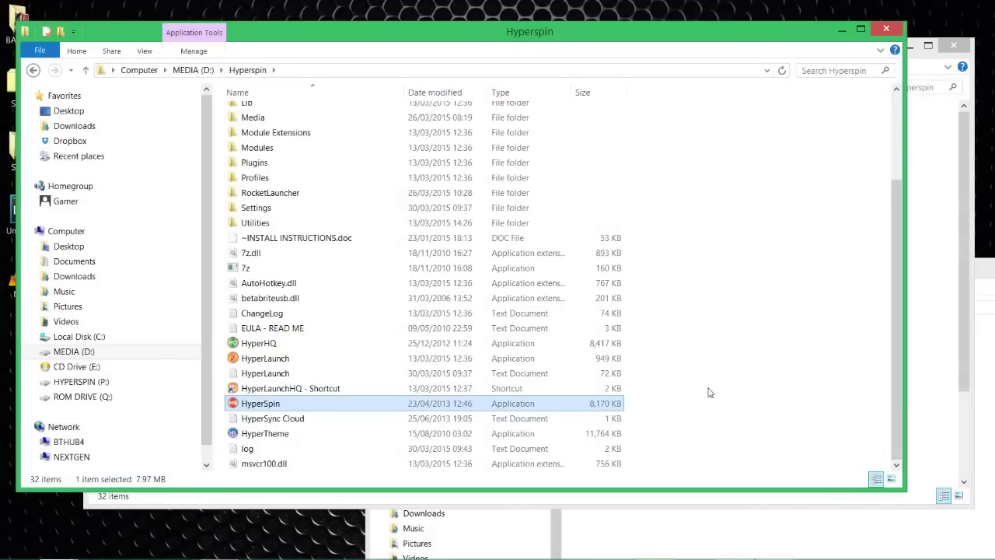